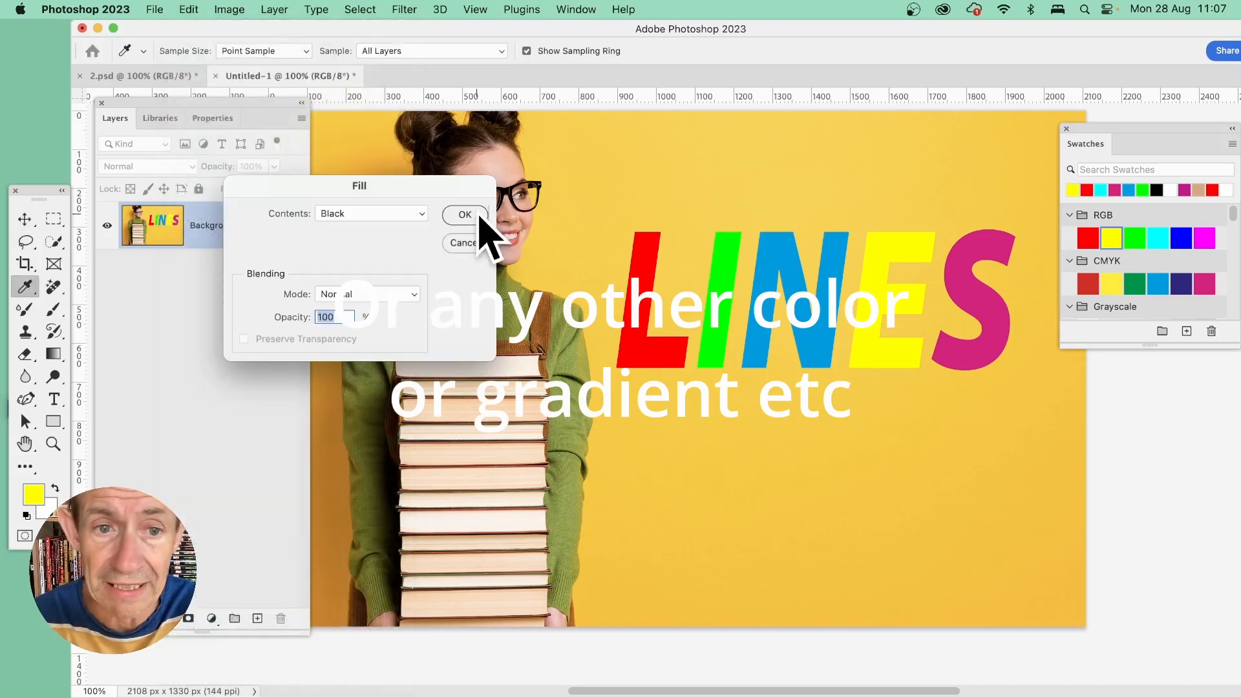
# Fill the background with black and apply the Tiles filter with 10 tiles, 10% maximum offset and yellow foreground colour in the gaps
pyautogui.click(477, 218)
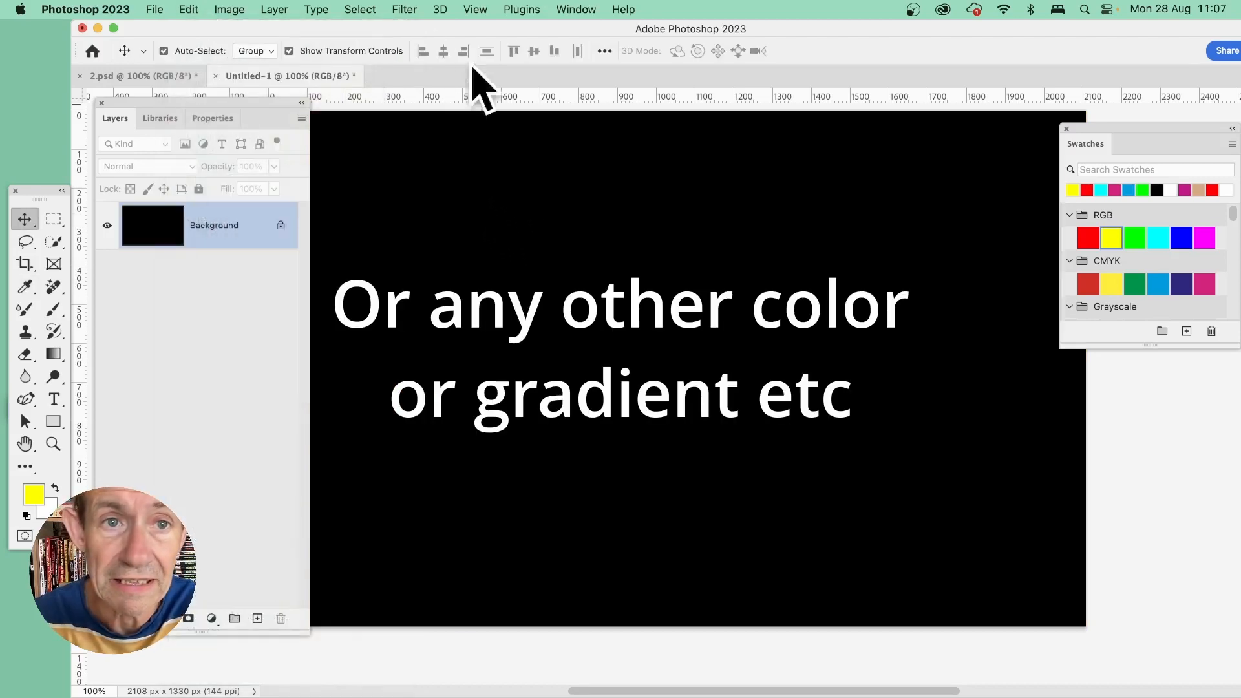
pyautogui.click(405, 10)
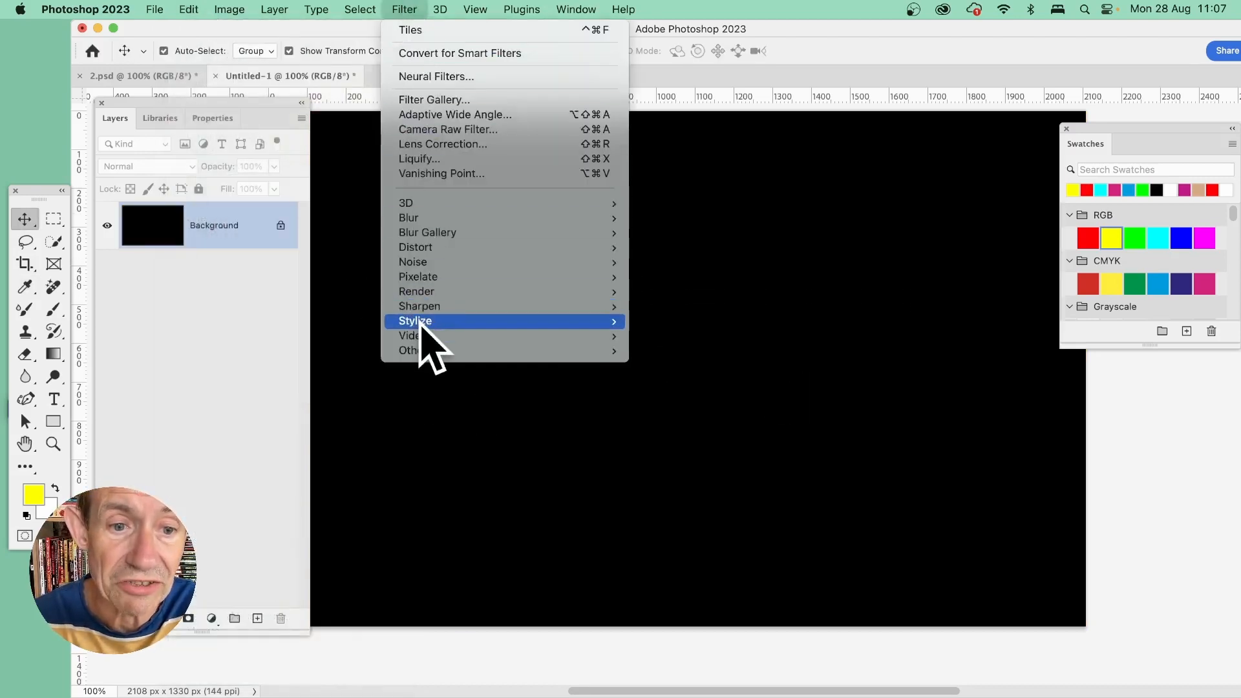
pyautogui.moveTo(422, 321)
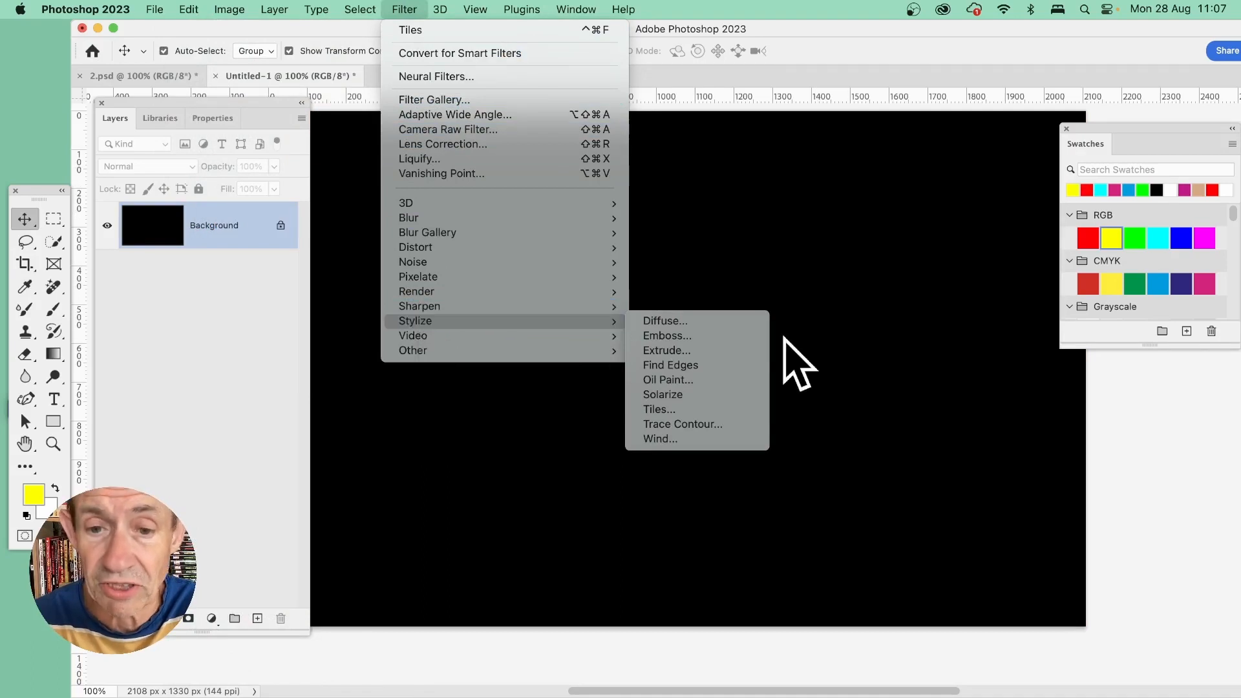
pyautogui.click(690, 409)
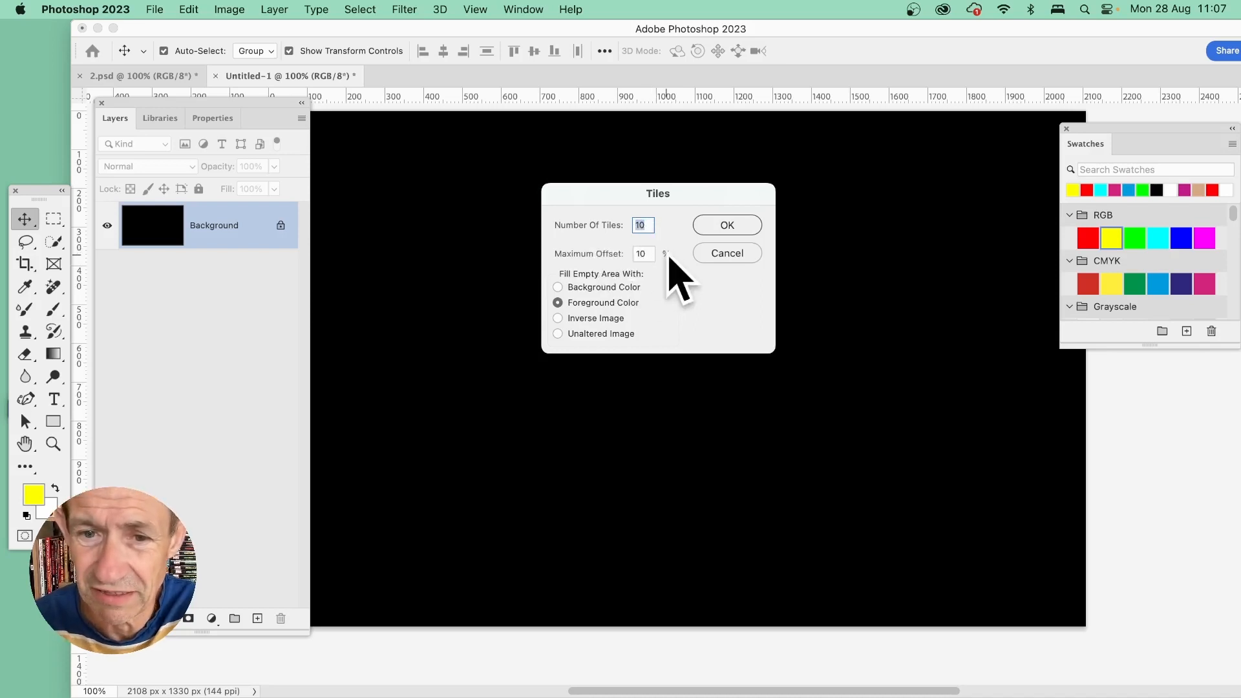
pyautogui.click(727, 225)
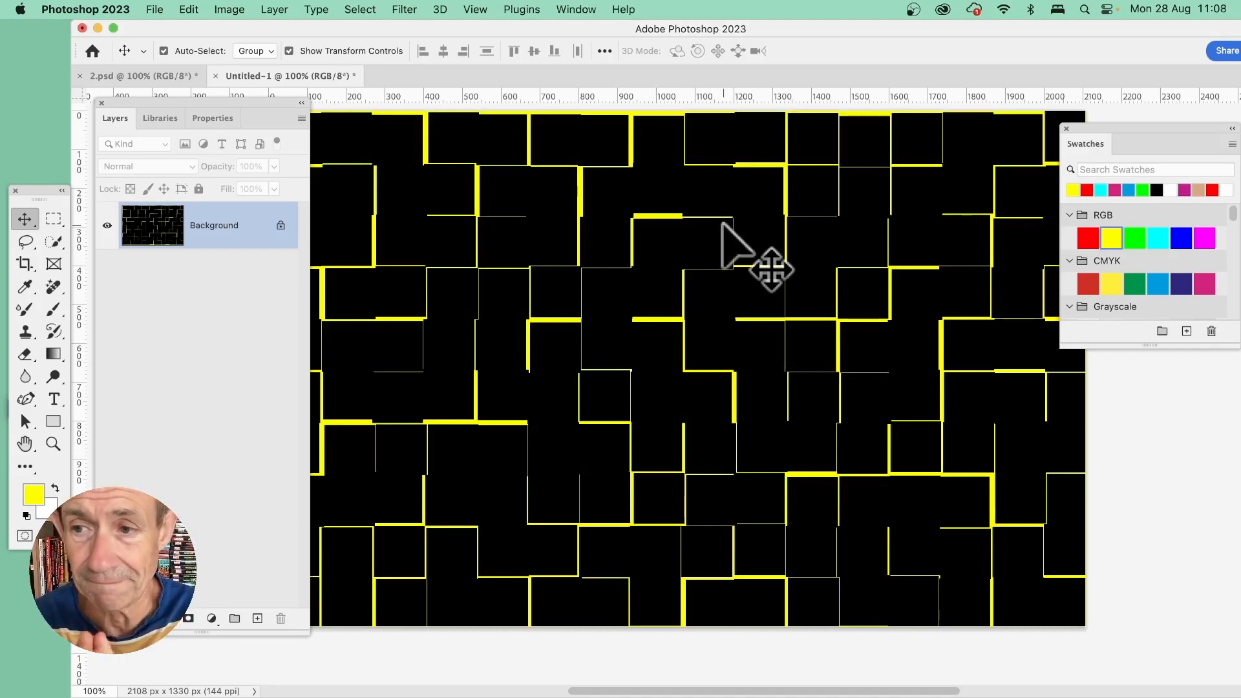
# Add red lines by setting the foreground to RGB red and applying the Tiles filter with 20 tiles and 20% maximum offset
pyautogui.click(1088, 238)
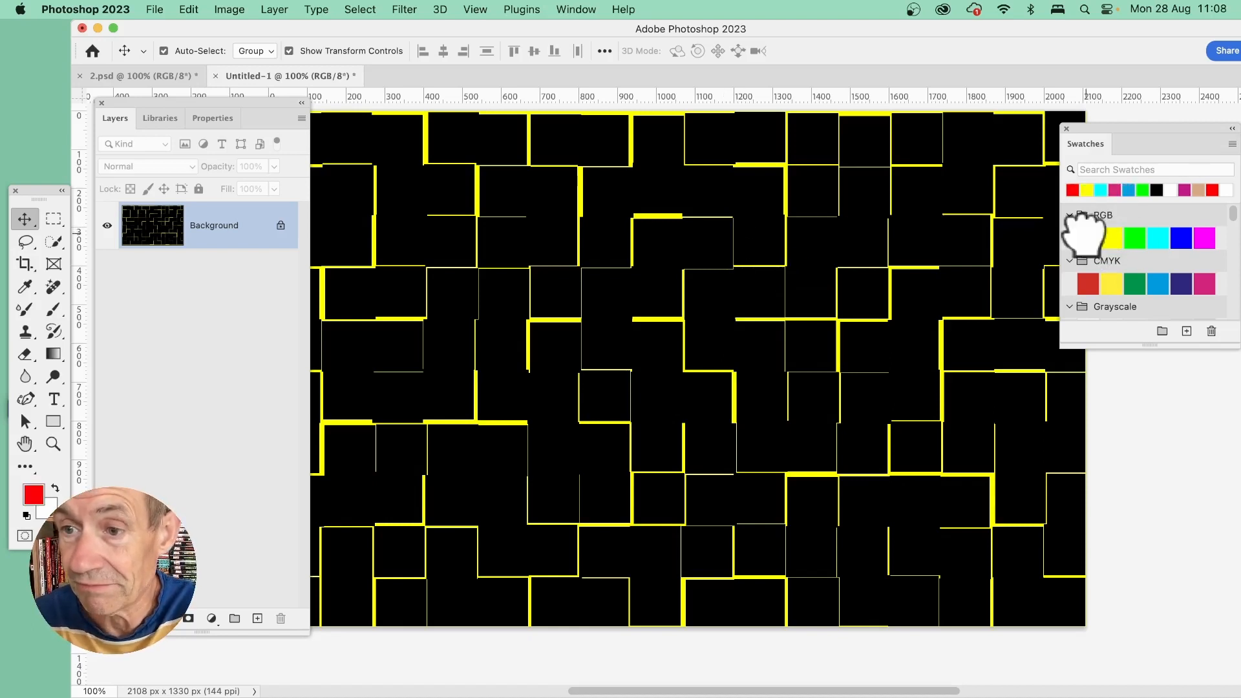
pyautogui.click(417, 9)
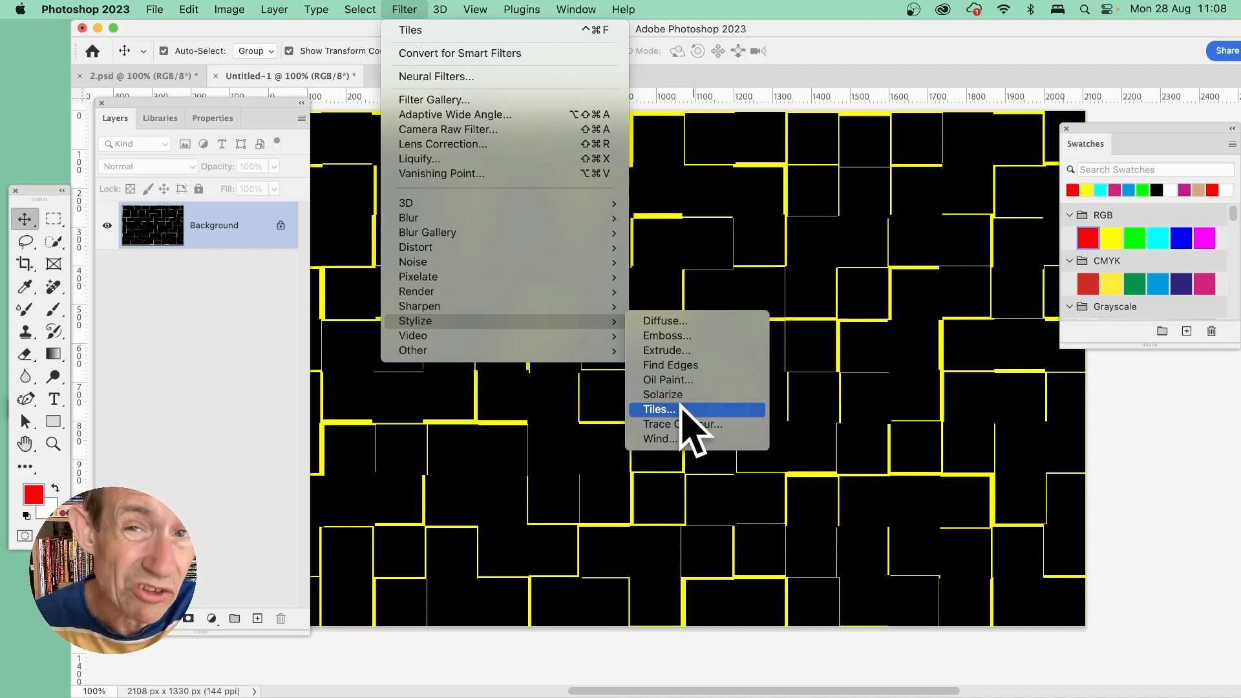
pyautogui.click(659, 409)
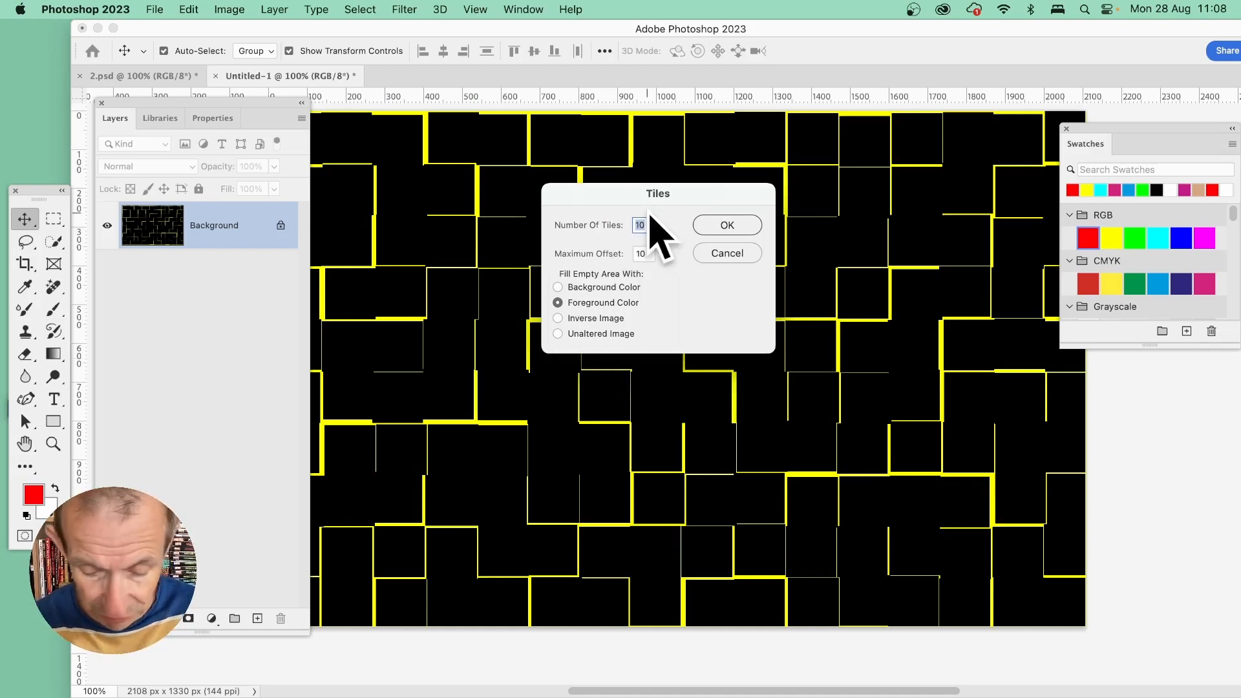
pyautogui.write('20')
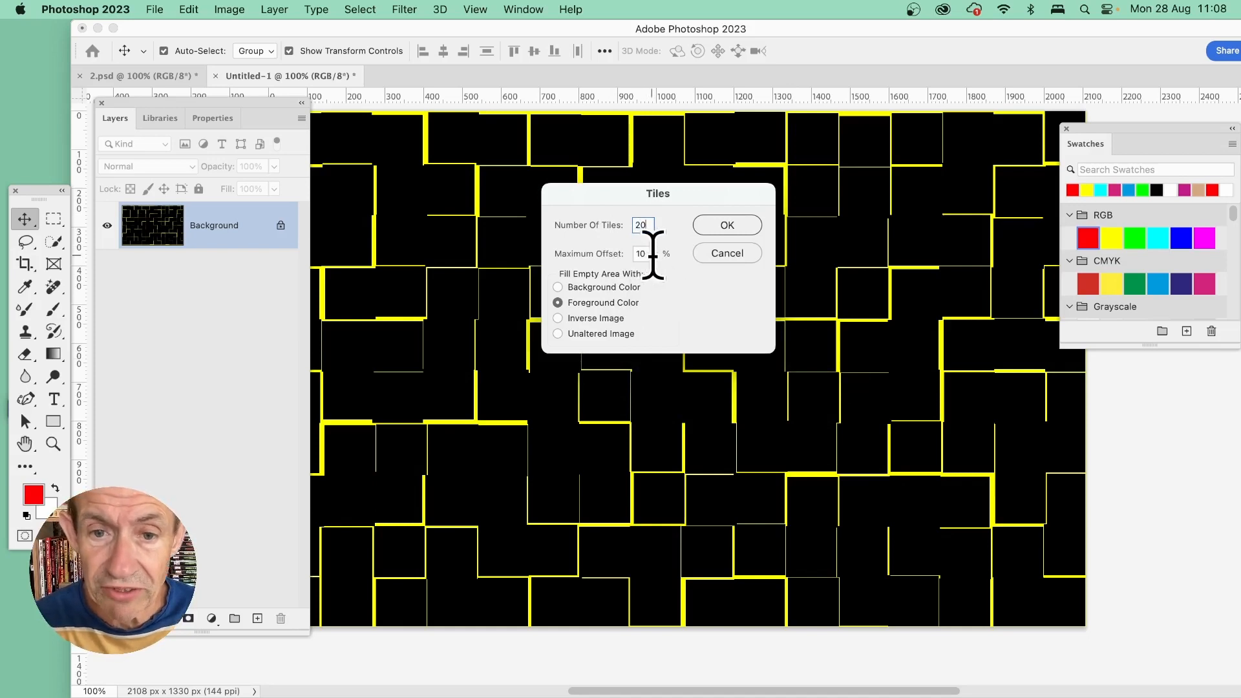
pyautogui.press('Tab')
pyautogui.write('20')
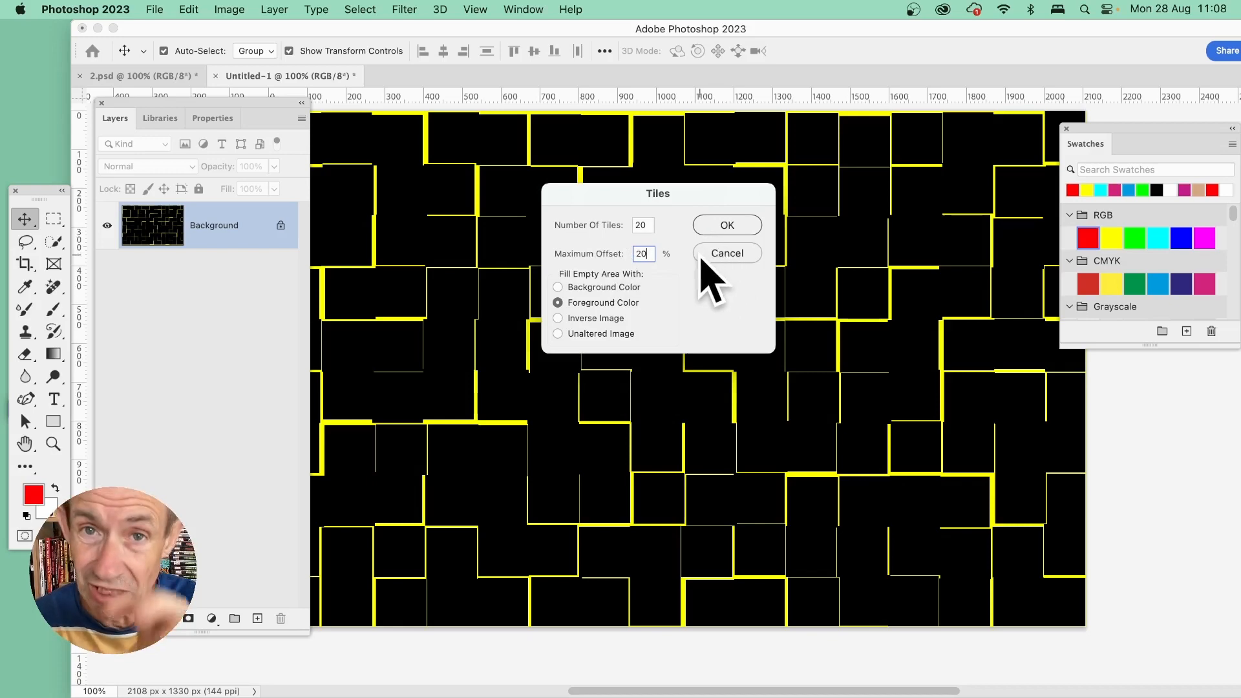
pyautogui.click(726, 224)
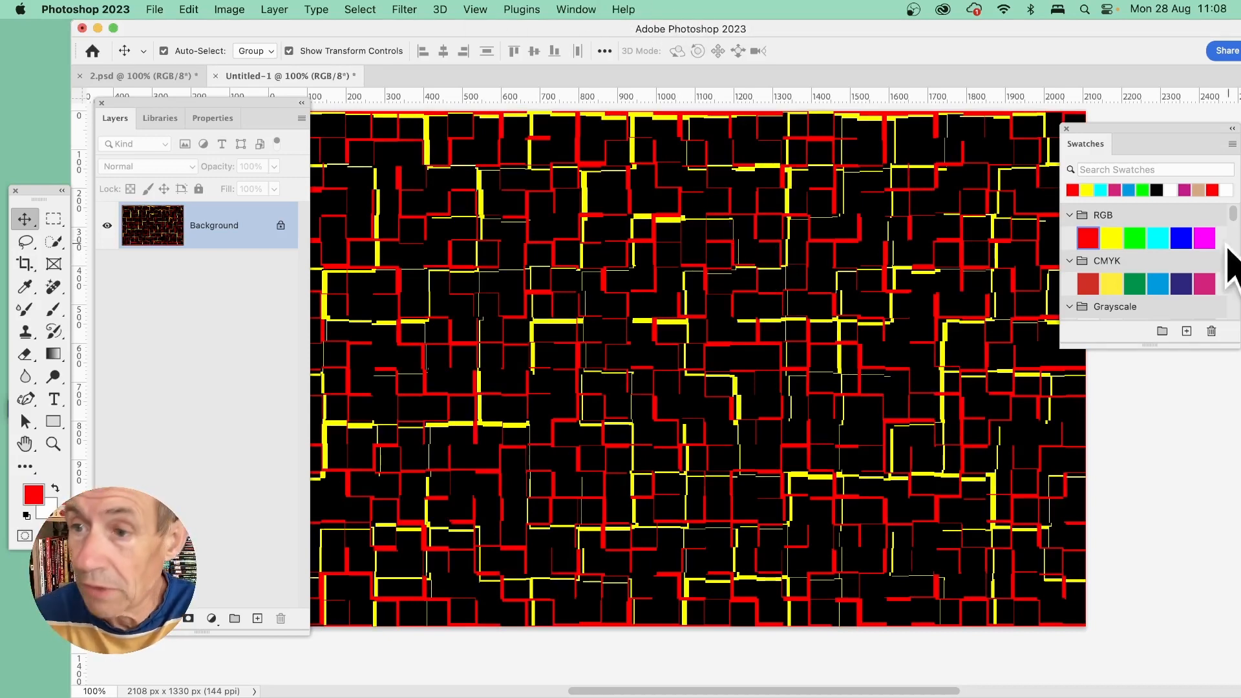
# Add cyan lines by setting the foreground to RGB cyan and applying the Tiles filter with 30 tiles
pyautogui.click(1158, 235)
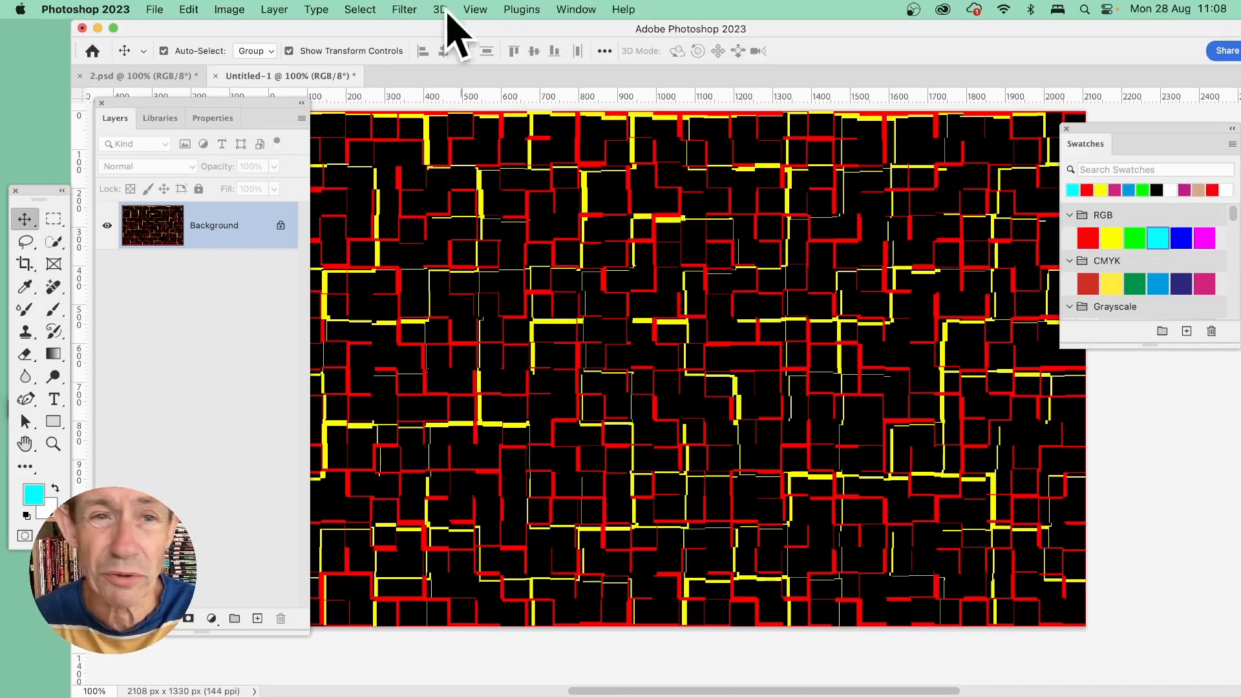
pyautogui.click(405, 9)
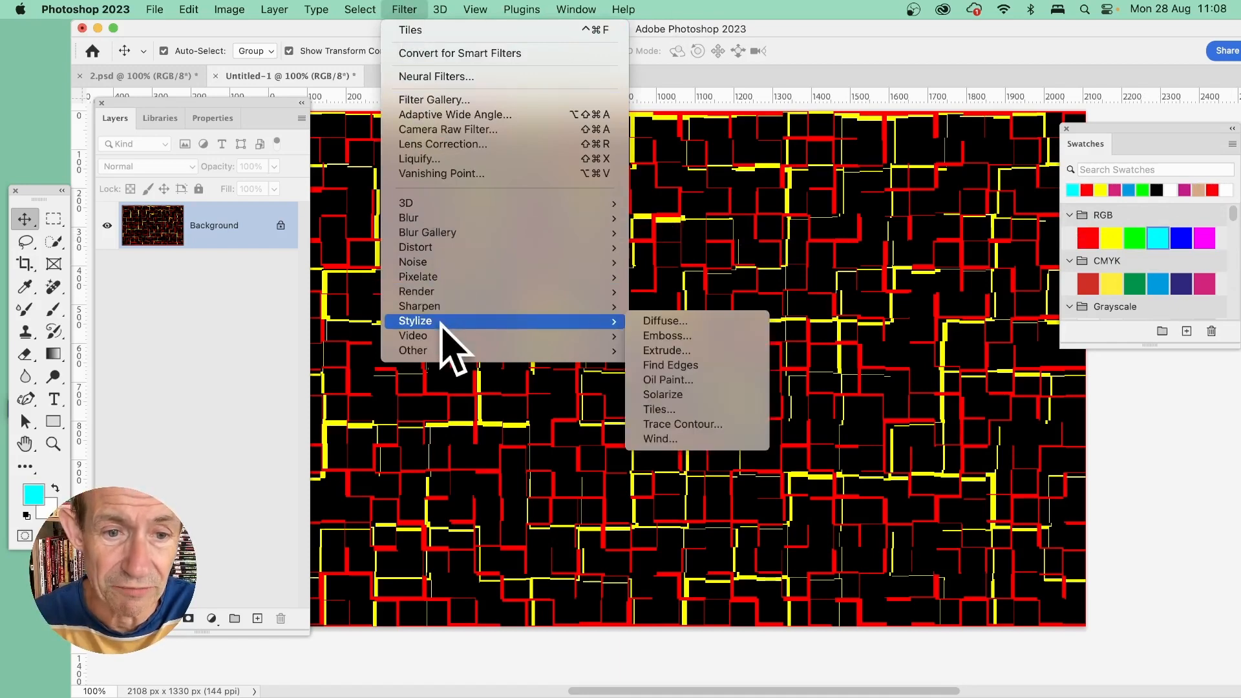
pyautogui.click(697, 408)
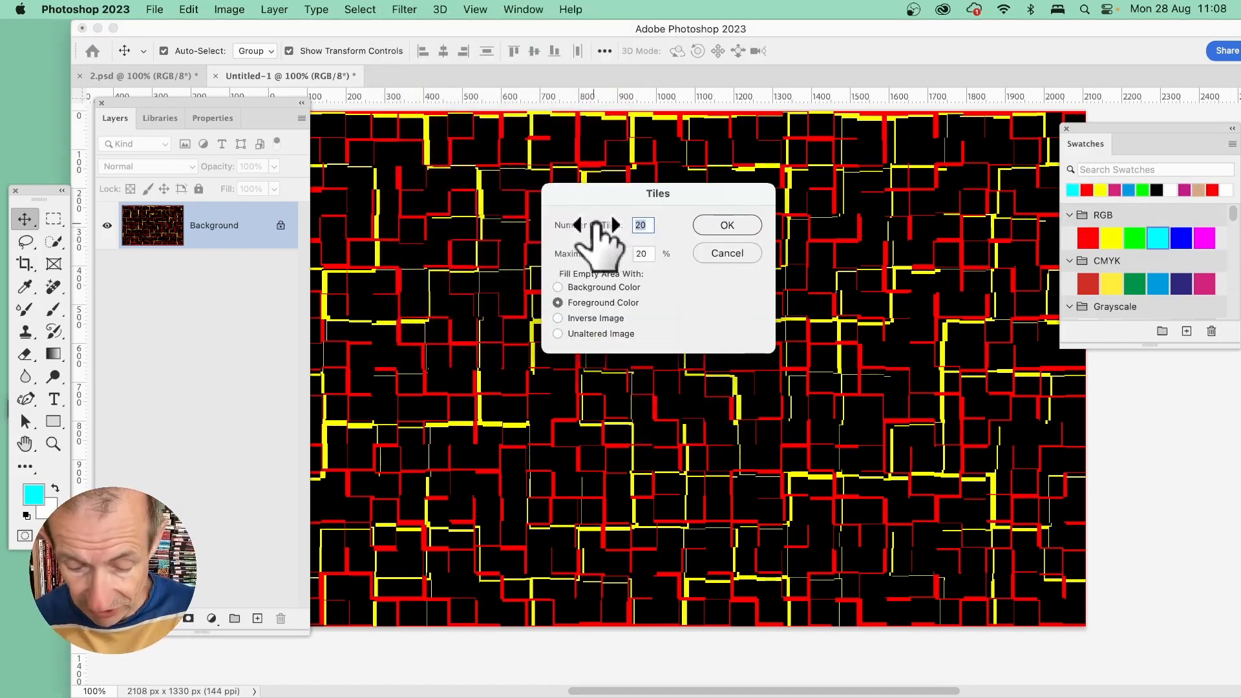
pyautogui.write('30')
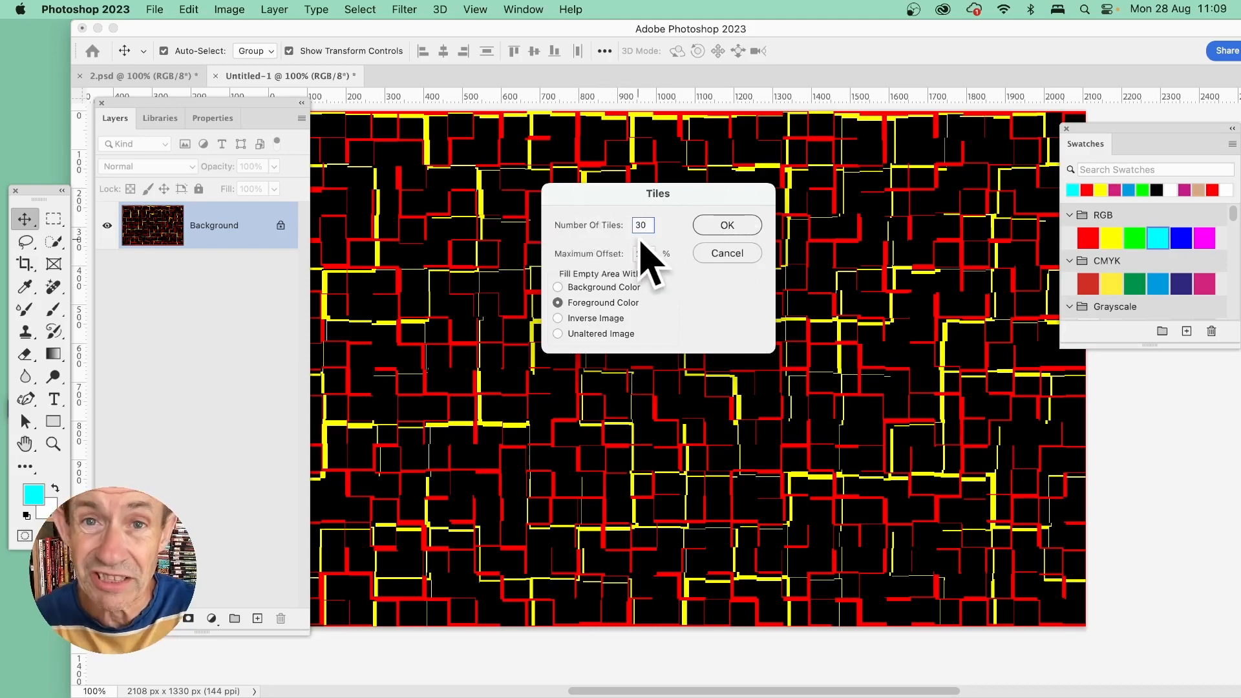
pyautogui.click(739, 225)
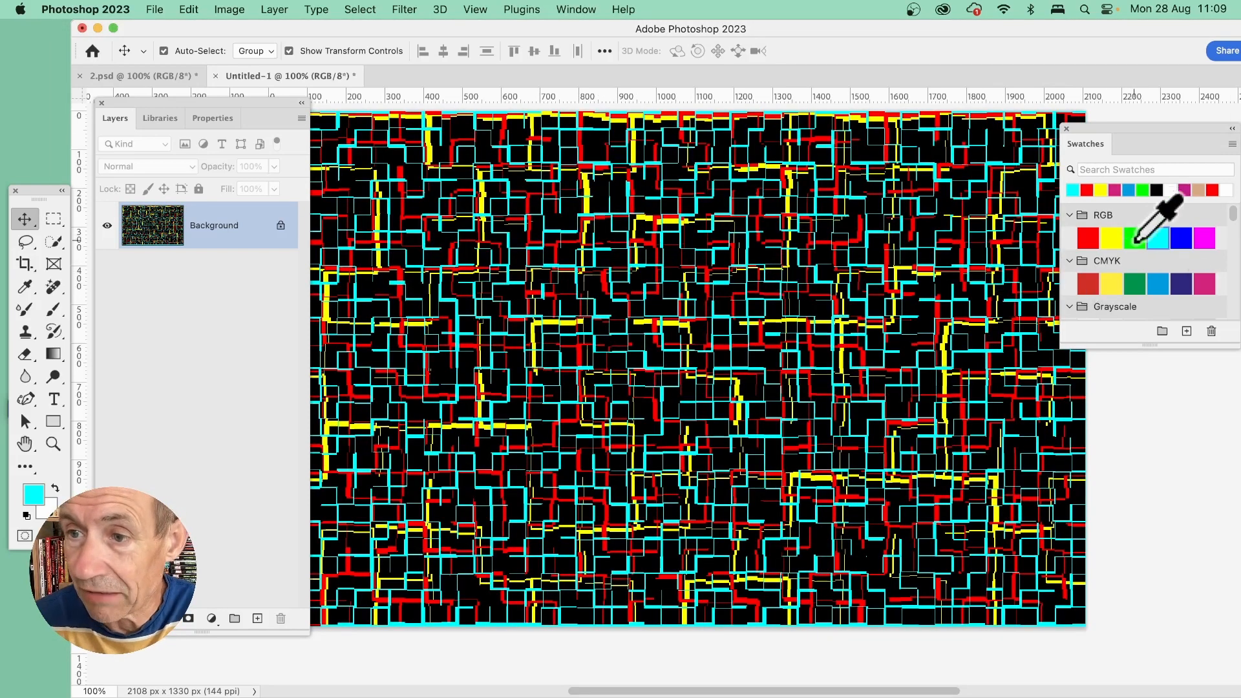
# Add green lines by setting the foreground to RGB green and applying the Tiles filter with 50 tiles
pyautogui.click(1137, 242)
pyautogui.click(406, 9)
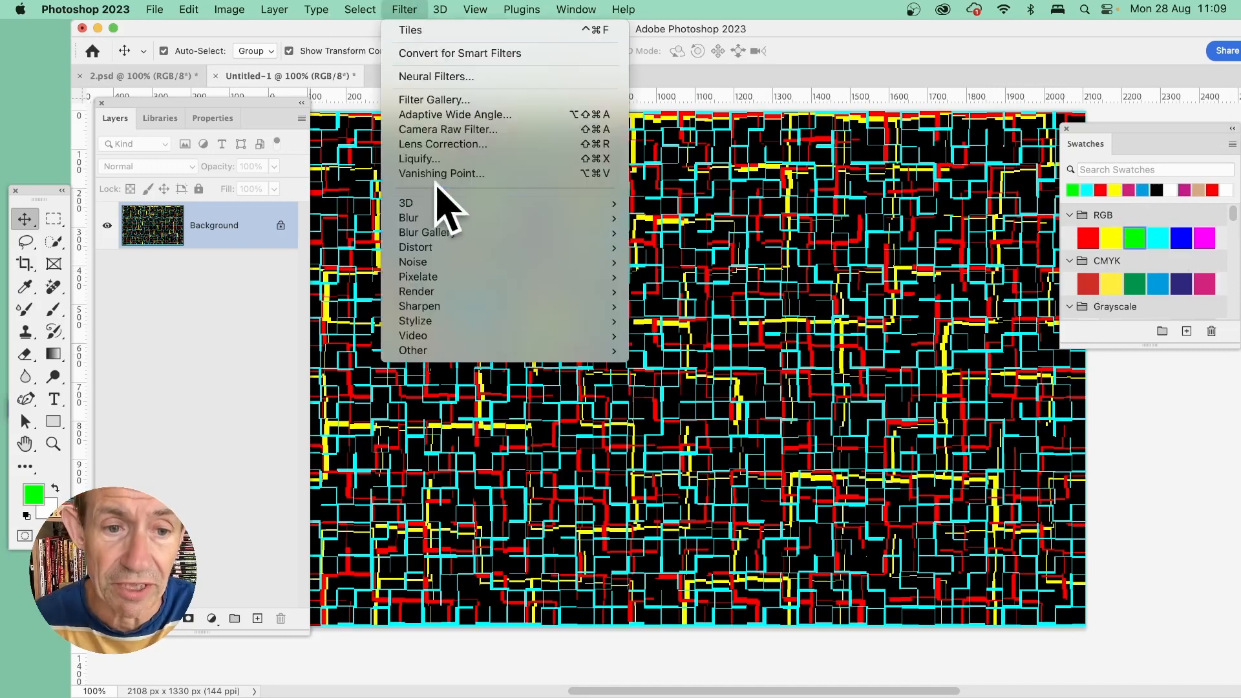
pyautogui.moveTo(465, 323)
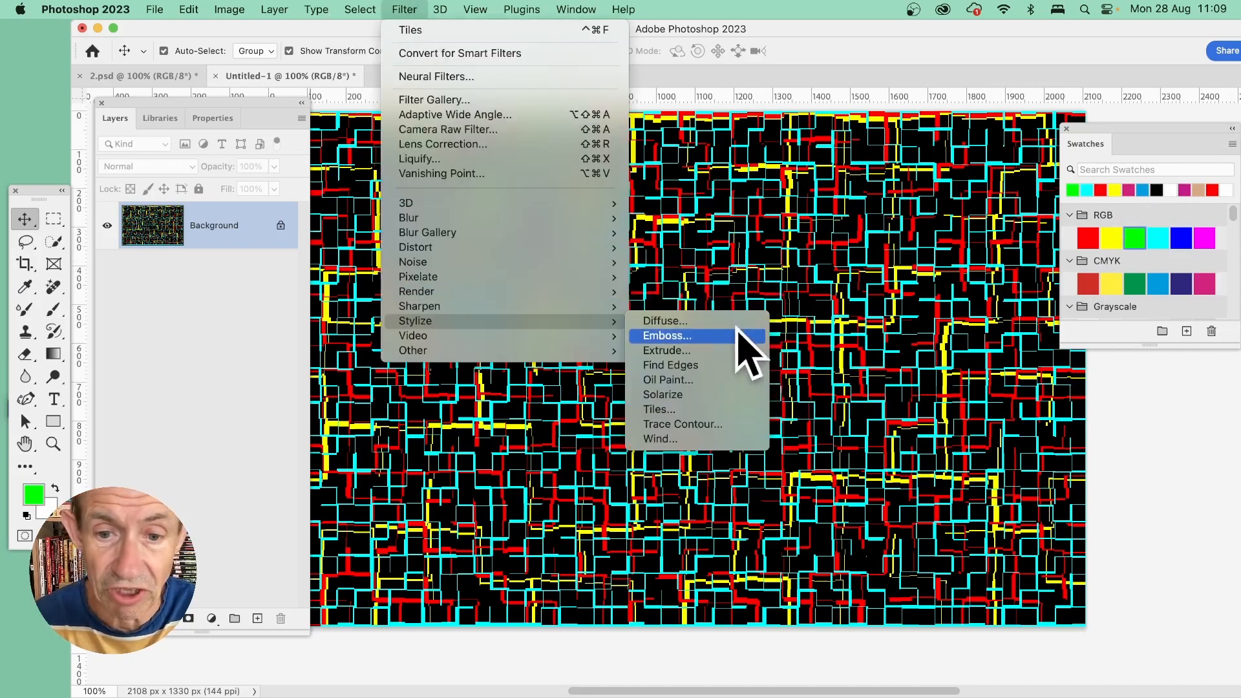
pyautogui.click(701, 410)
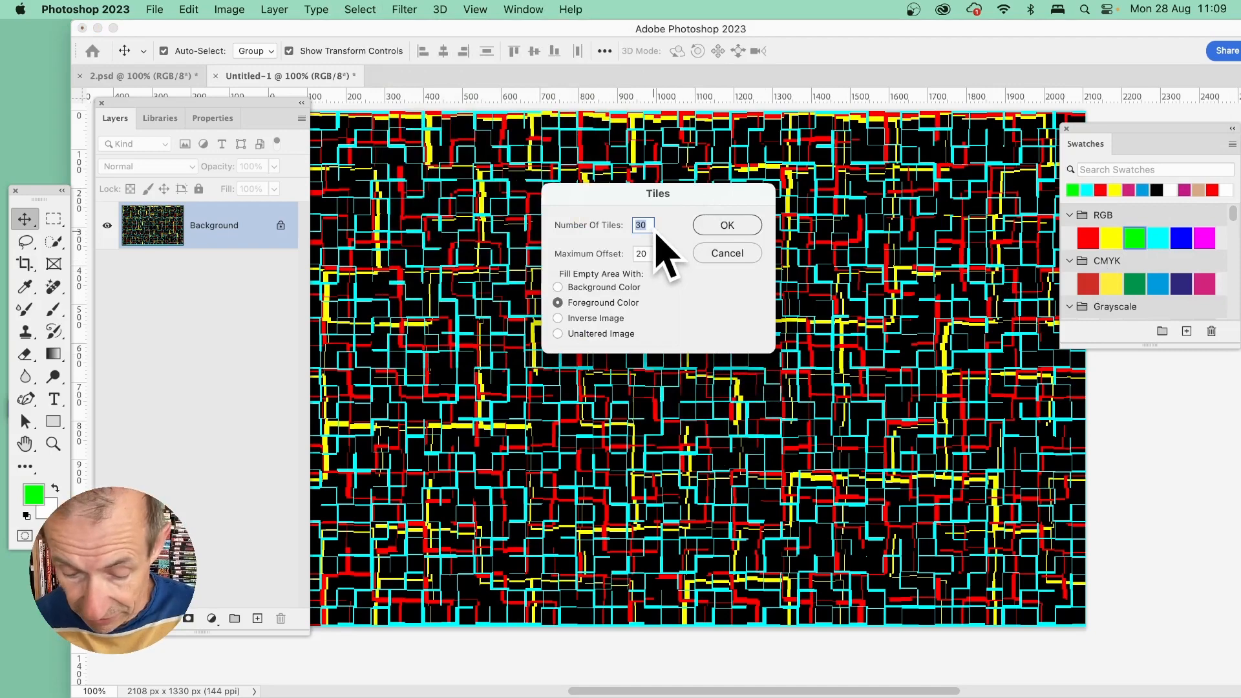
pyautogui.write('50')
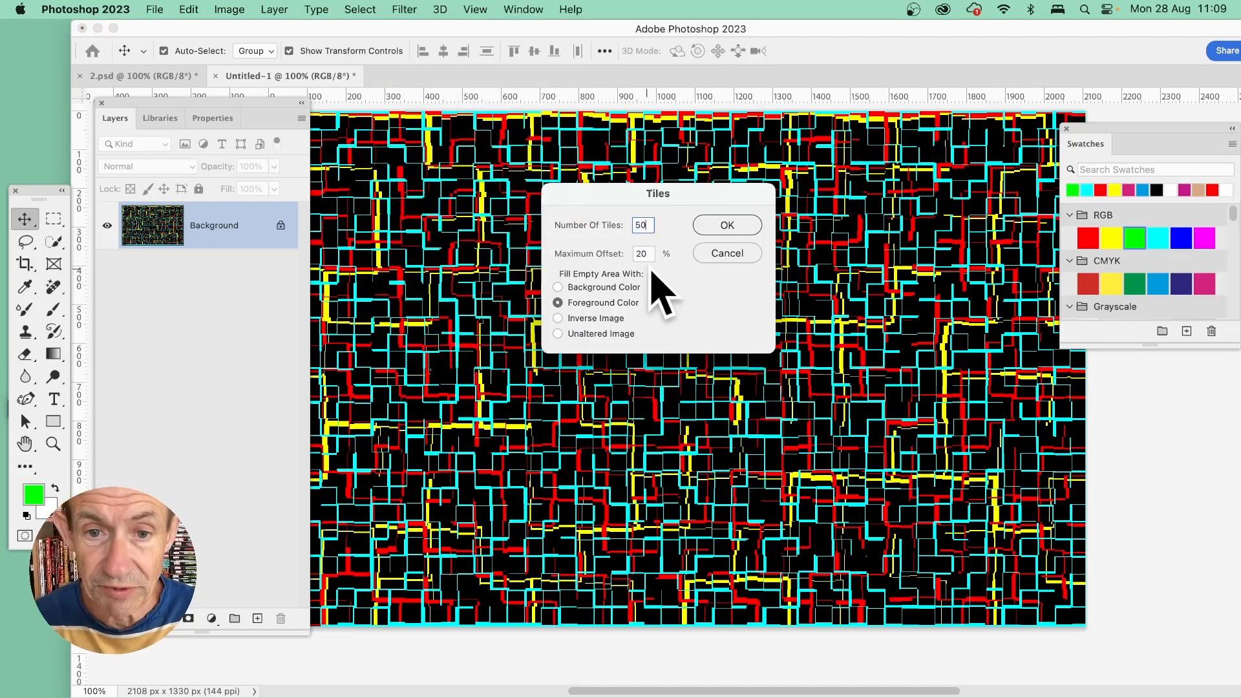
pyautogui.click(730, 225)
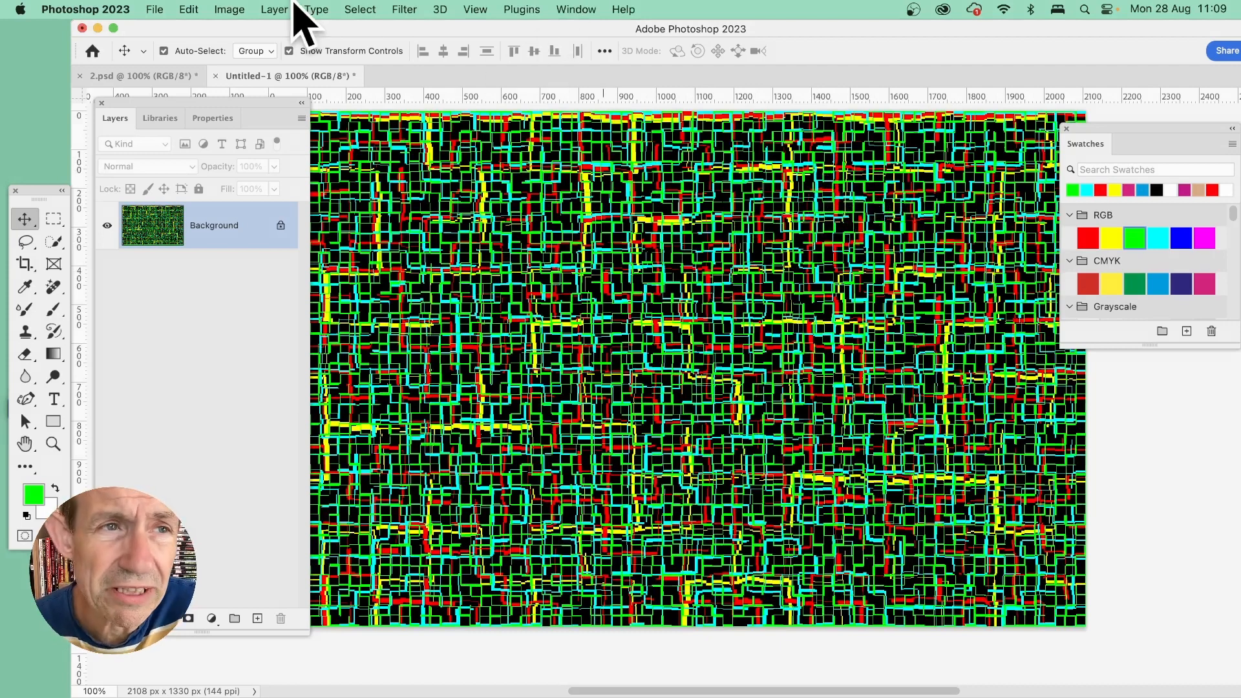
# Fade the last Tiles filter to 42% opacity with the Difference blending mode
pyautogui.click(197, 11)
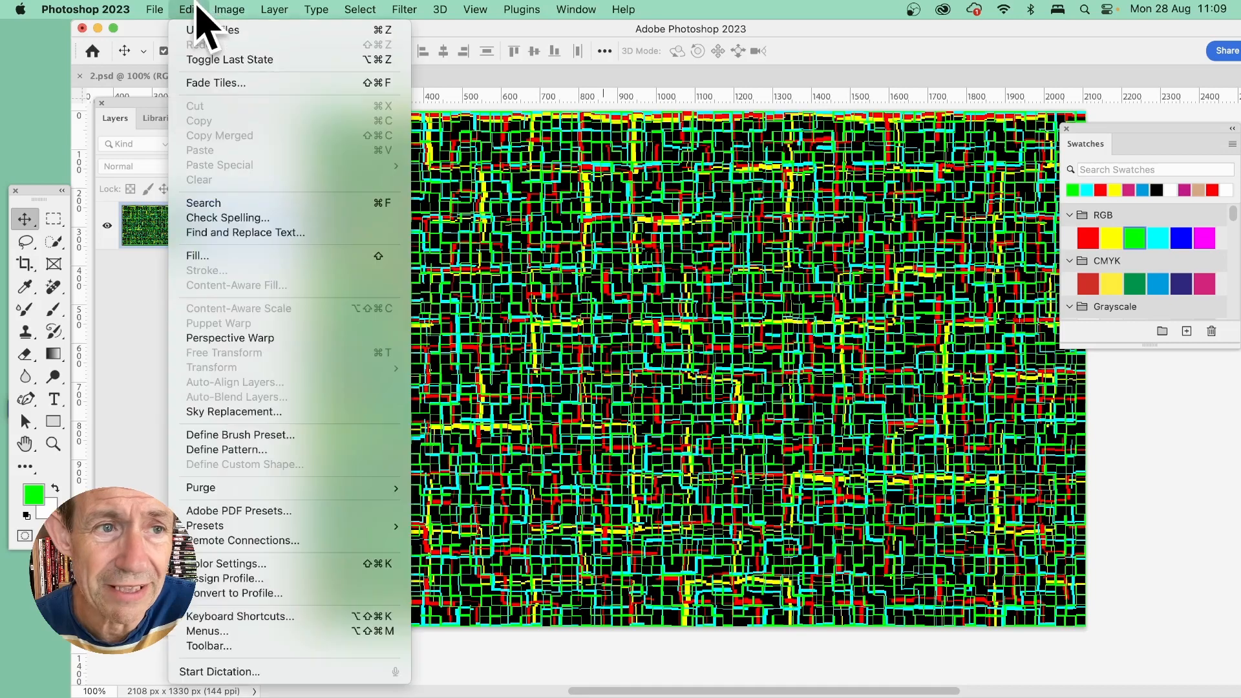
pyautogui.click(216, 83)
pyautogui.moveTo(856, 197); pyautogui.dragTo(783, 198)
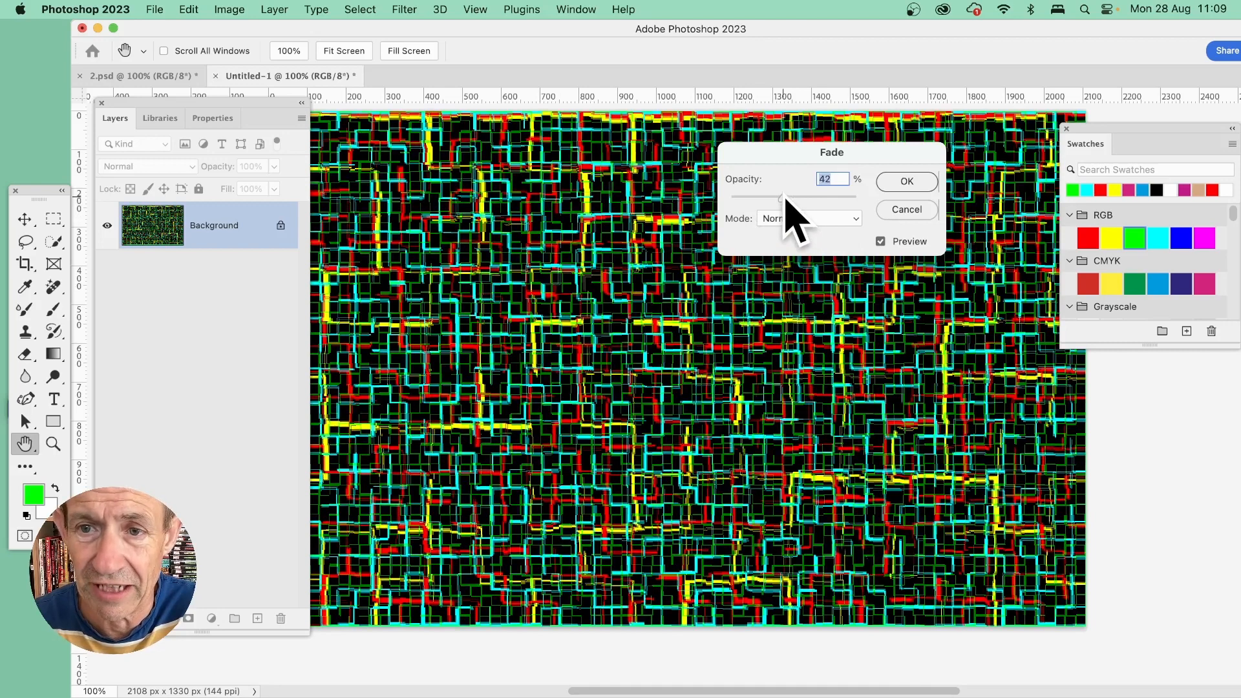
pyautogui.click(821, 220)
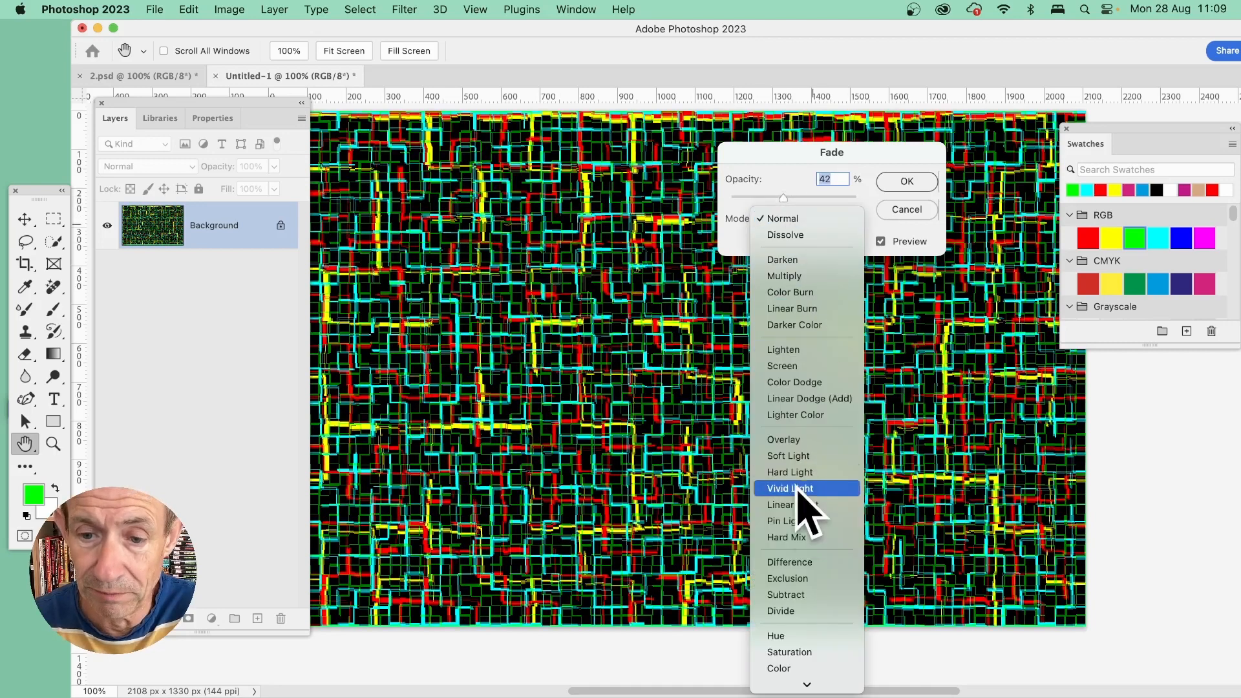
pyautogui.click(800, 563)
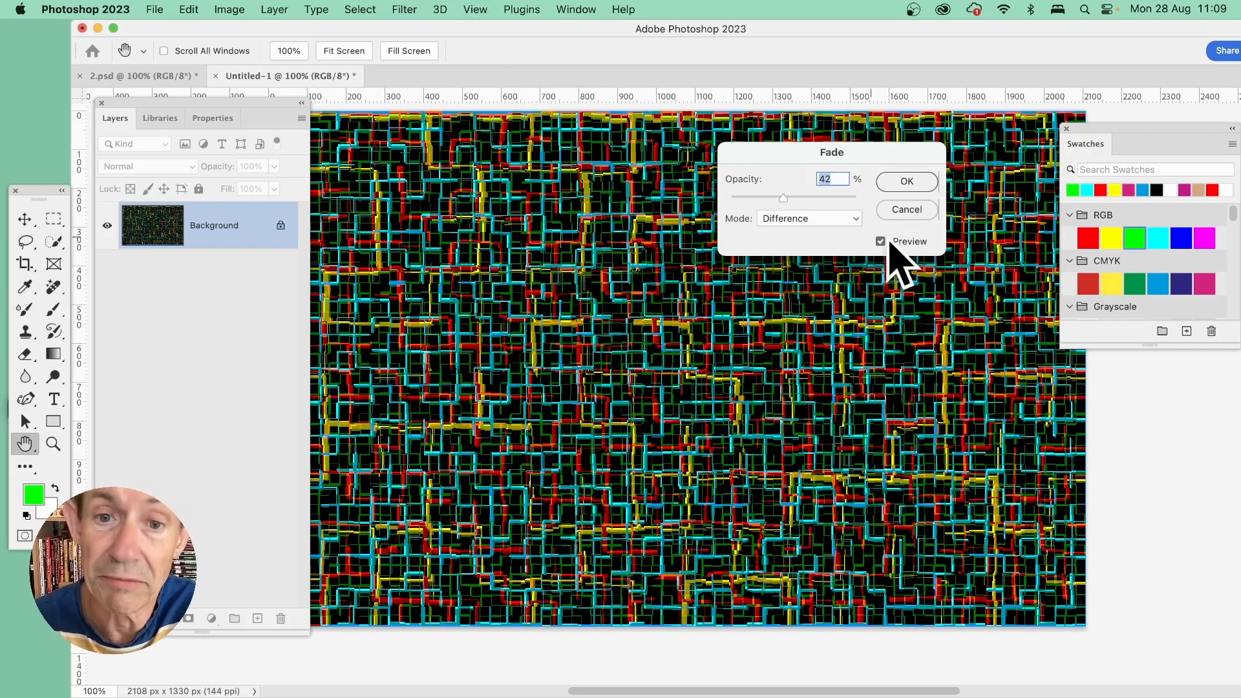
pyautogui.click(907, 181)
pyautogui.press('v')
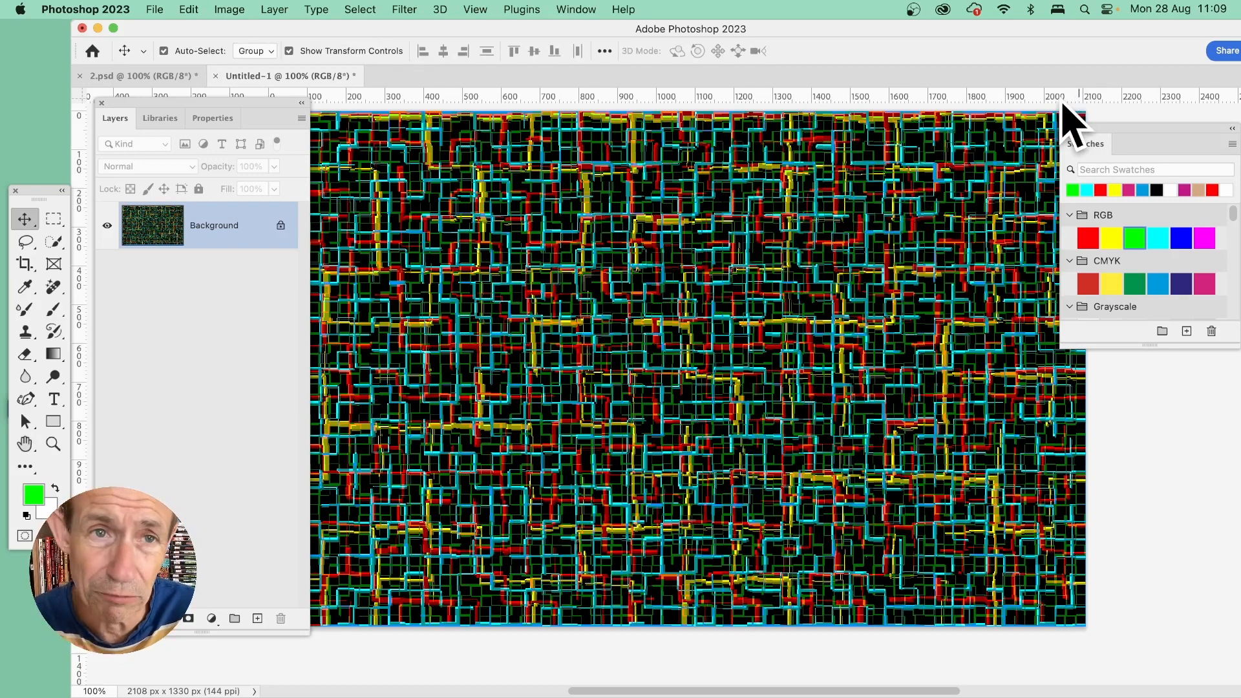
# Try the Filter Gallery's Glass effect with distortion 19 and 2.psd loaded as its texture, then undo it
pyautogui.click(414, 9)
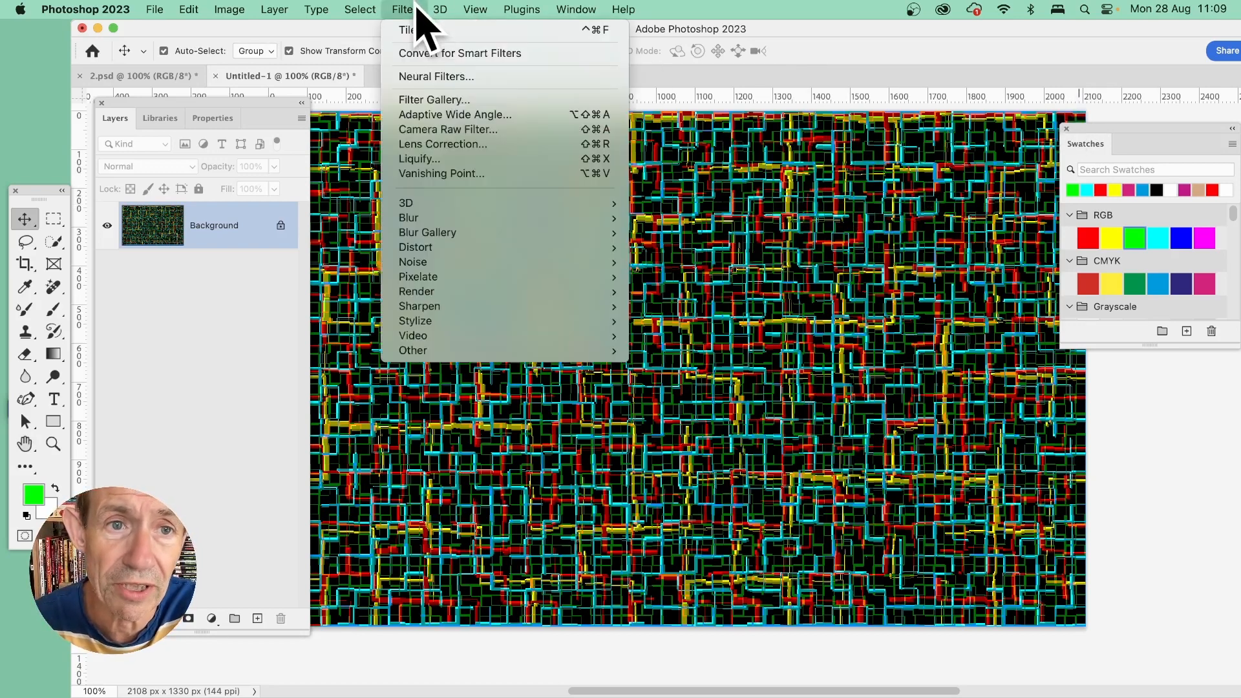
pyautogui.click(440, 101)
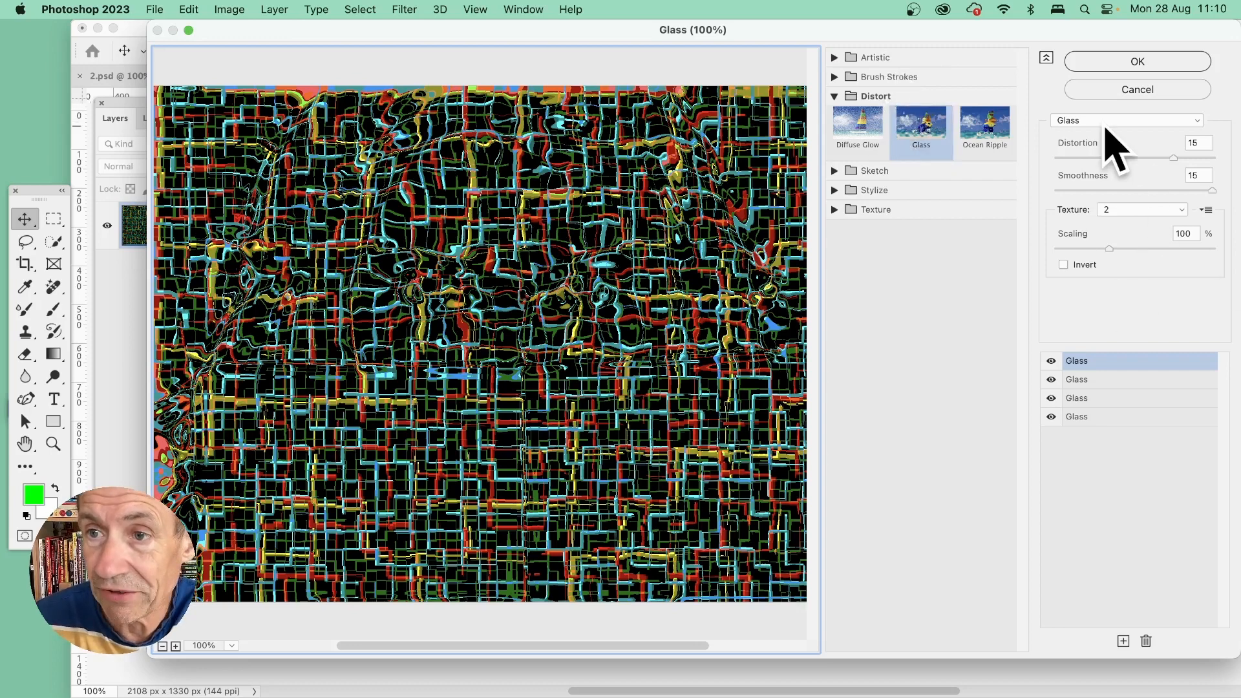
pyautogui.moveTo(1174, 155); pyautogui.dragTo(1200, 172)
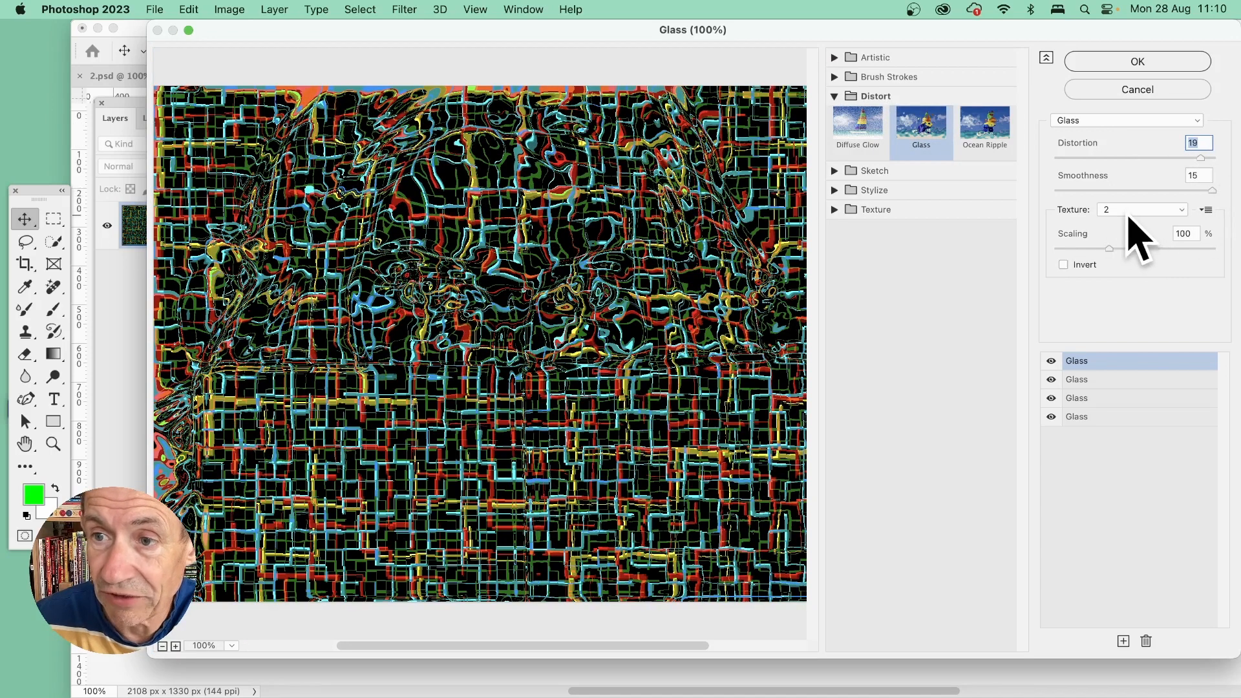
pyautogui.click(1206, 210)
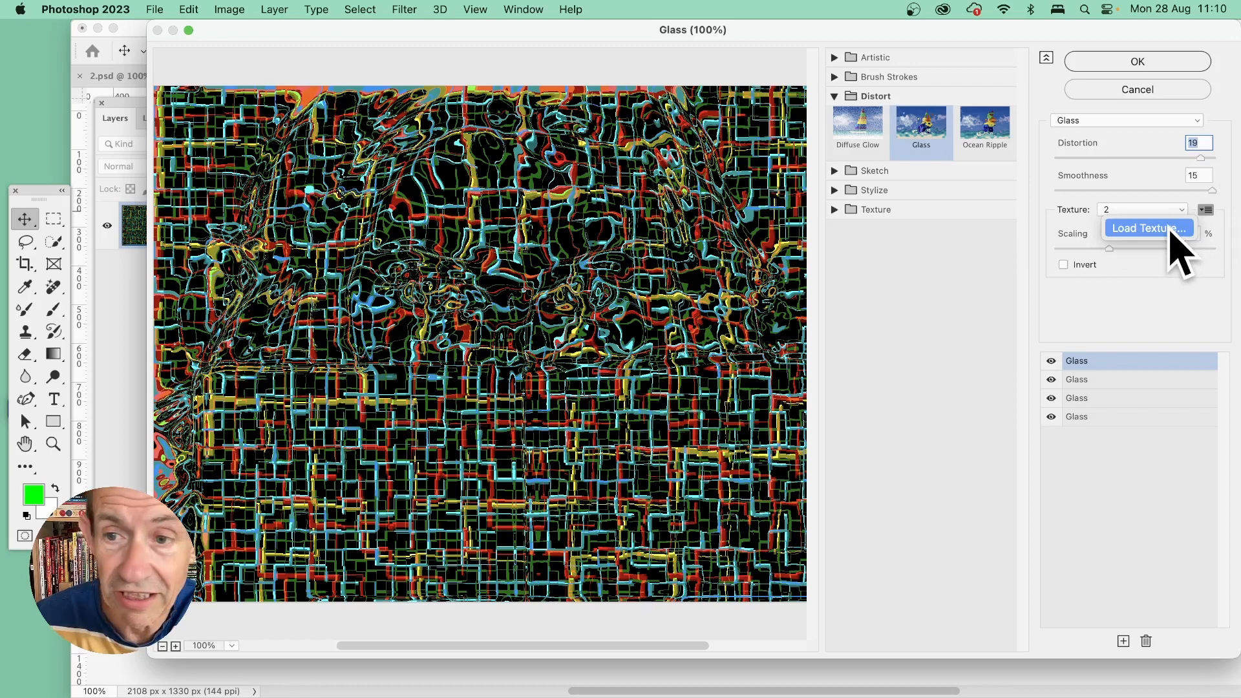
pyautogui.click(1147, 228)
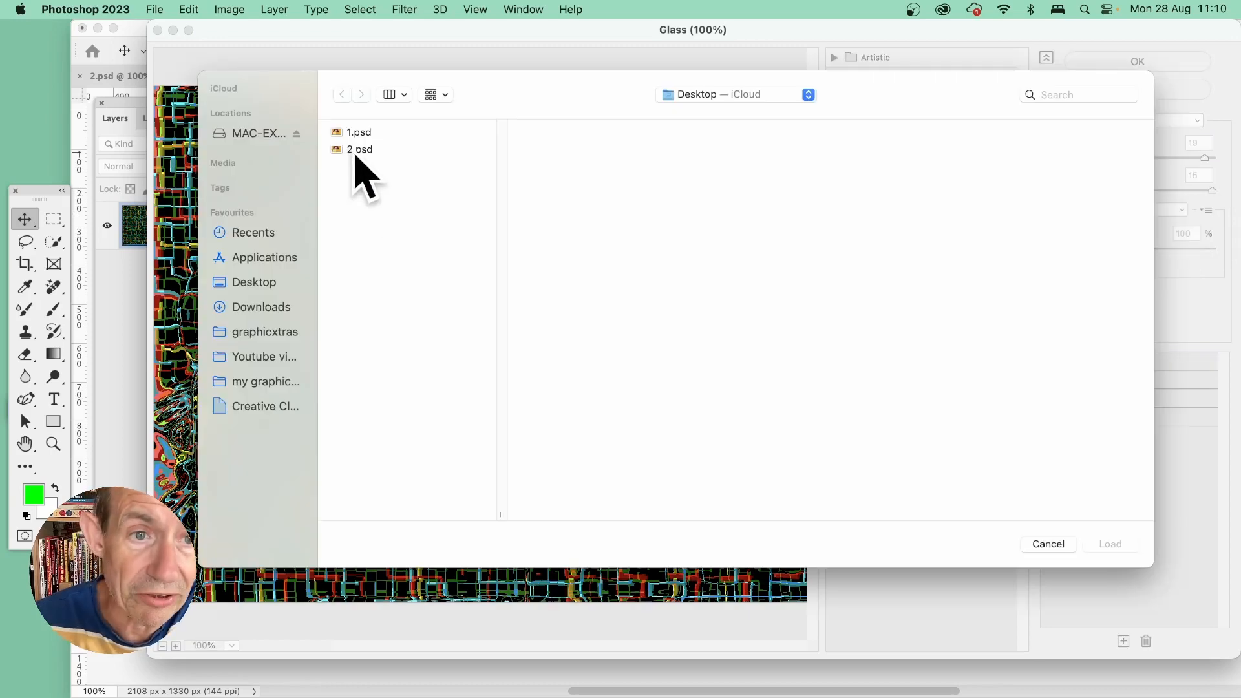
pyautogui.click(355, 154)
pyautogui.click(1126, 541)
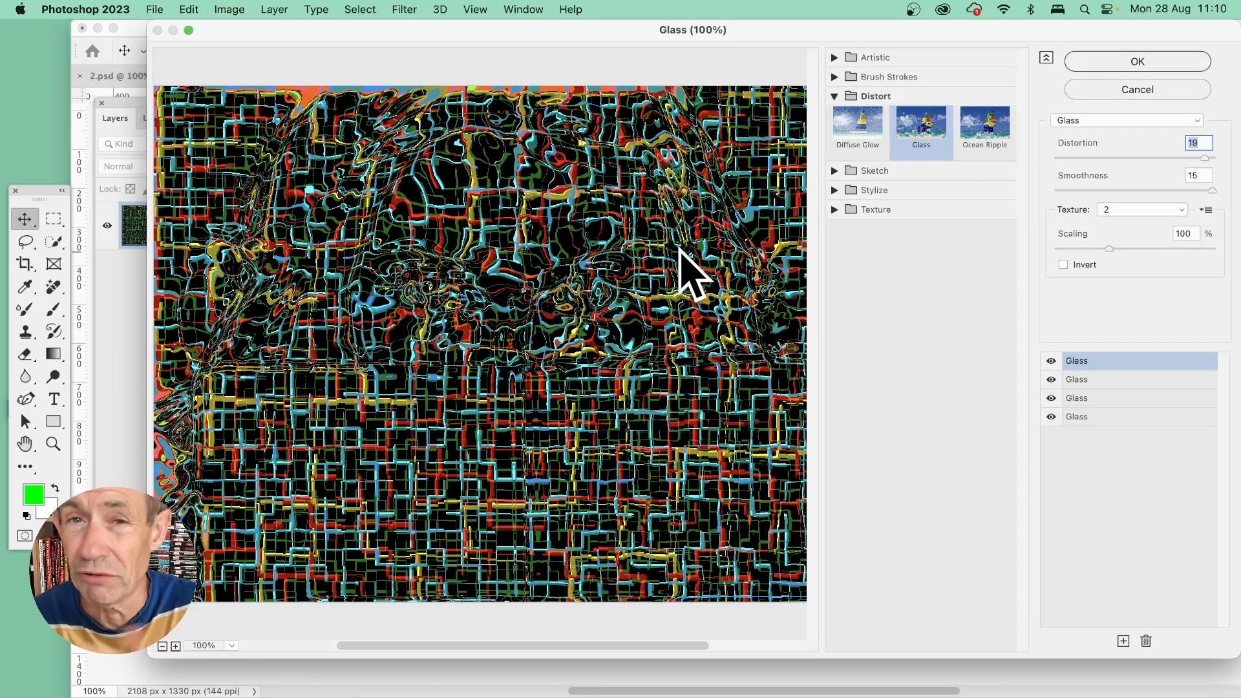
pyautogui.click(1107, 64)
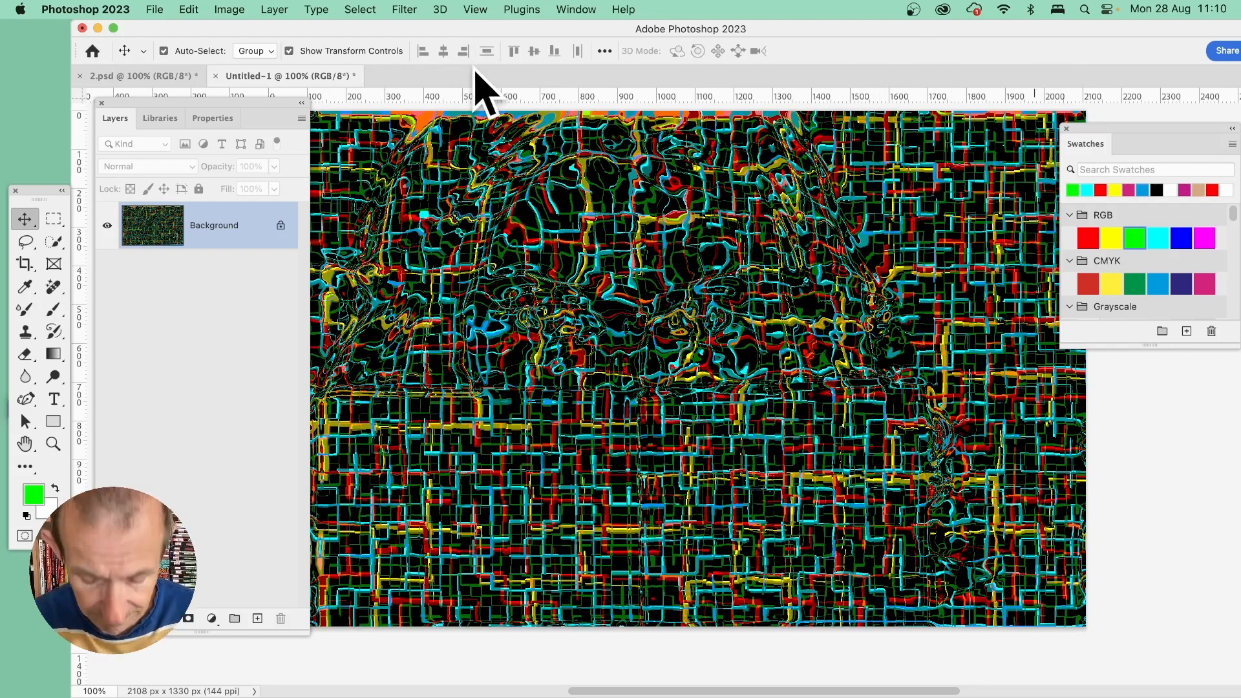
pyautogui.press('super+z')
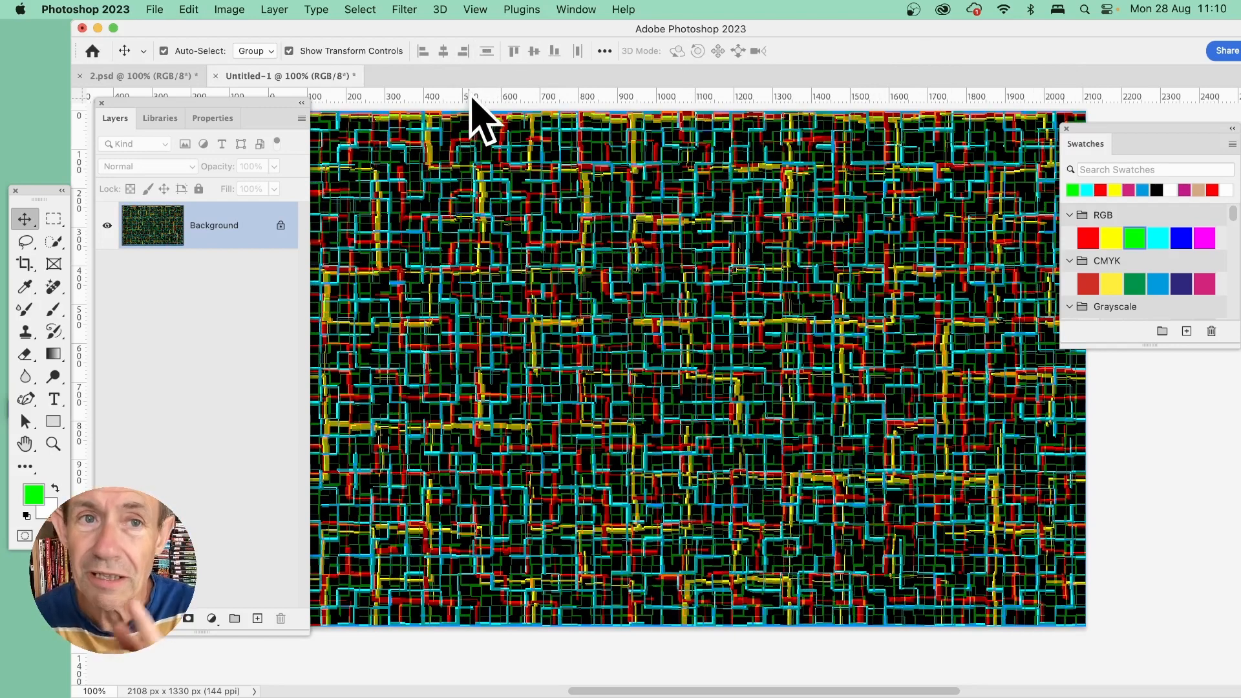
# Apply the Liquify filter, using the Bloat tool to bulge the line pattern at the image's centre, upper-right area and lower-right area
pyautogui.click(405, 7)
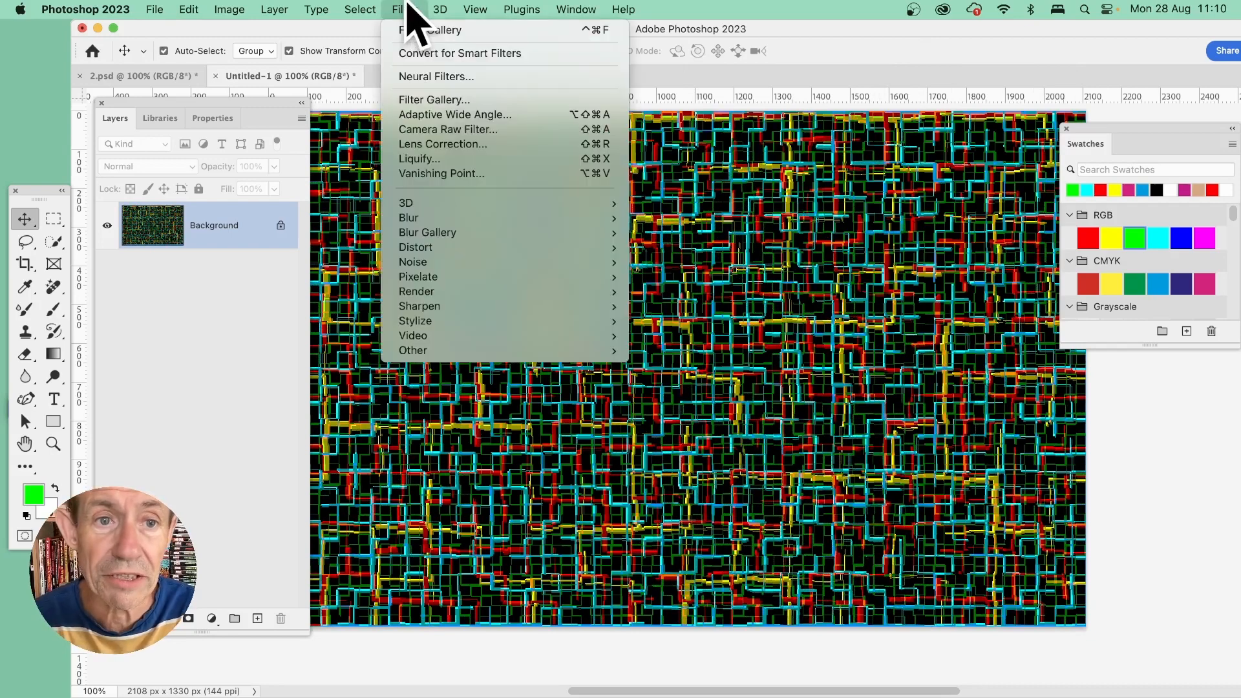
pyautogui.click(427, 159)
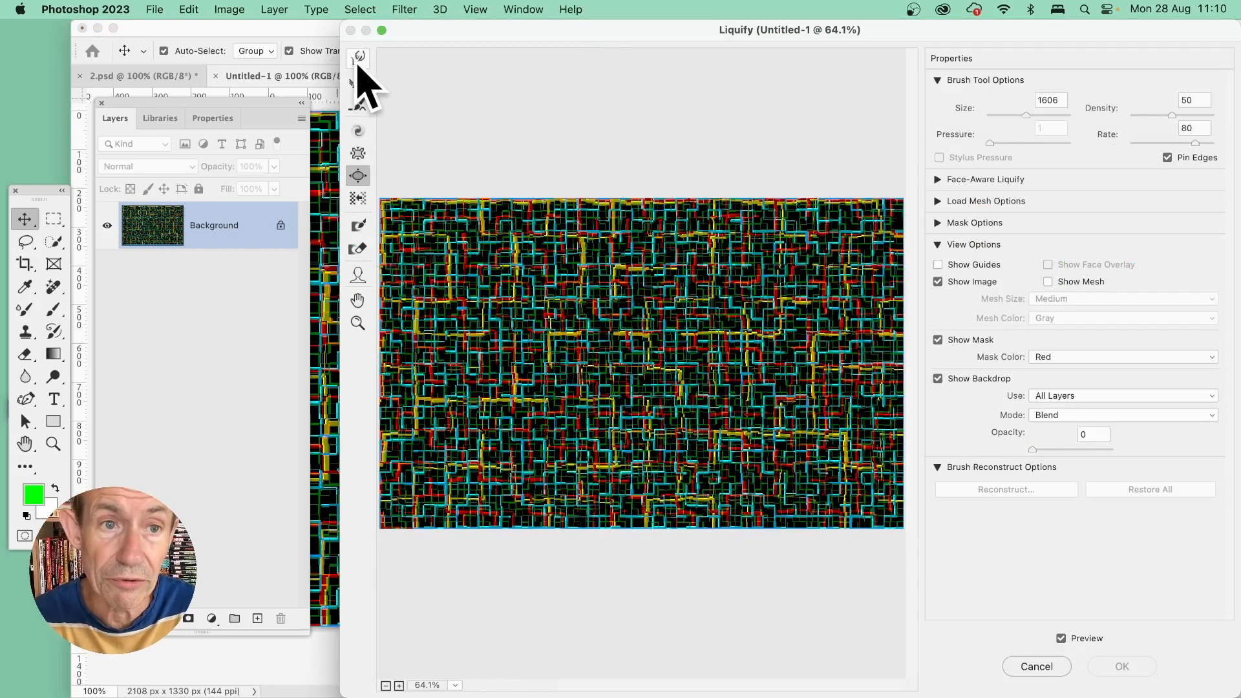
pyautogui.moveTo(642, 351); pyautogui.dragTo(642, 352)
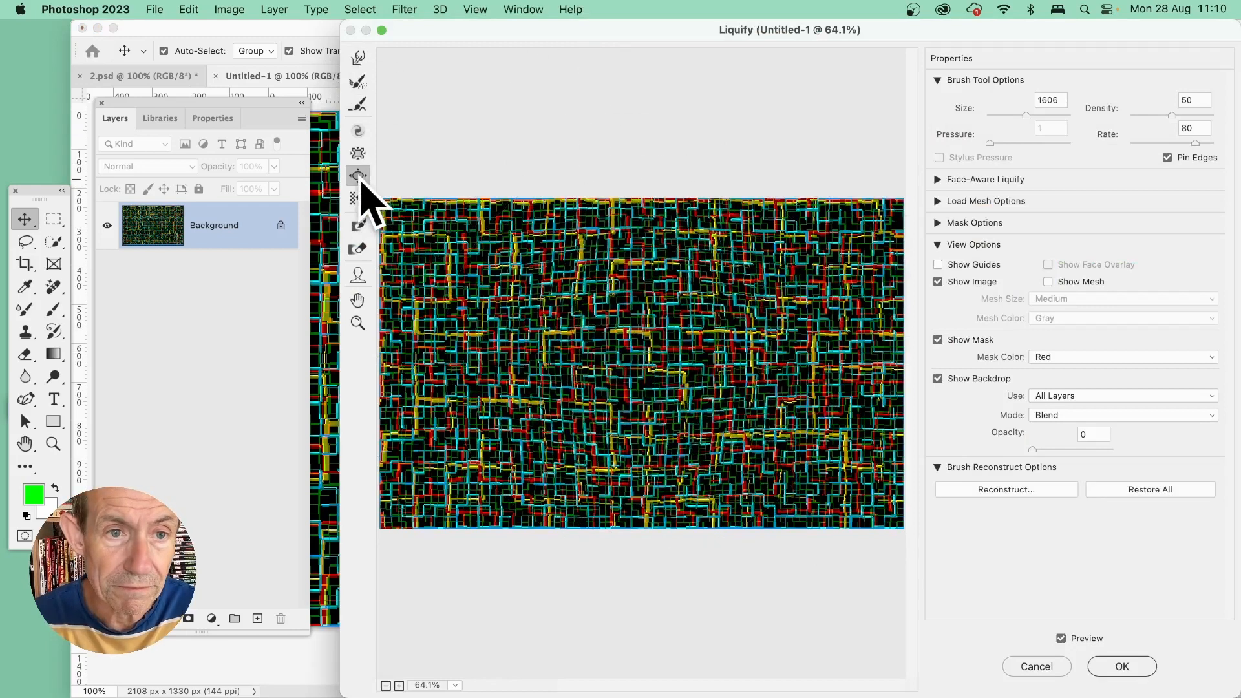
pyautogui.moveTo(640, 369)
pyautogui.mouseDown()
pyautogui.moveTo(593, 346)
pyautogui.moveTo(611, 368)
pyautogui.moveTo(617, 353)
pyautogui.moveTo(840, 259)
pyautogui.mouseUp()
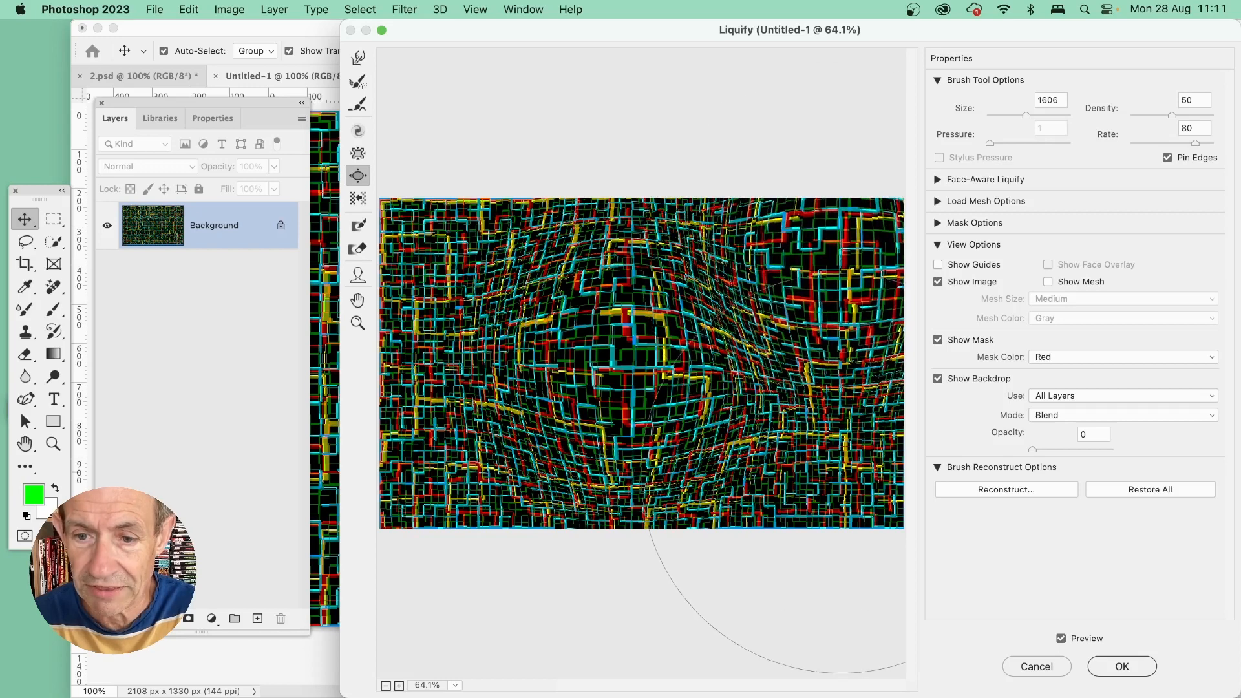
pyautogui.moveTo(840, 477); pyautogui.dragTo(841, 476)
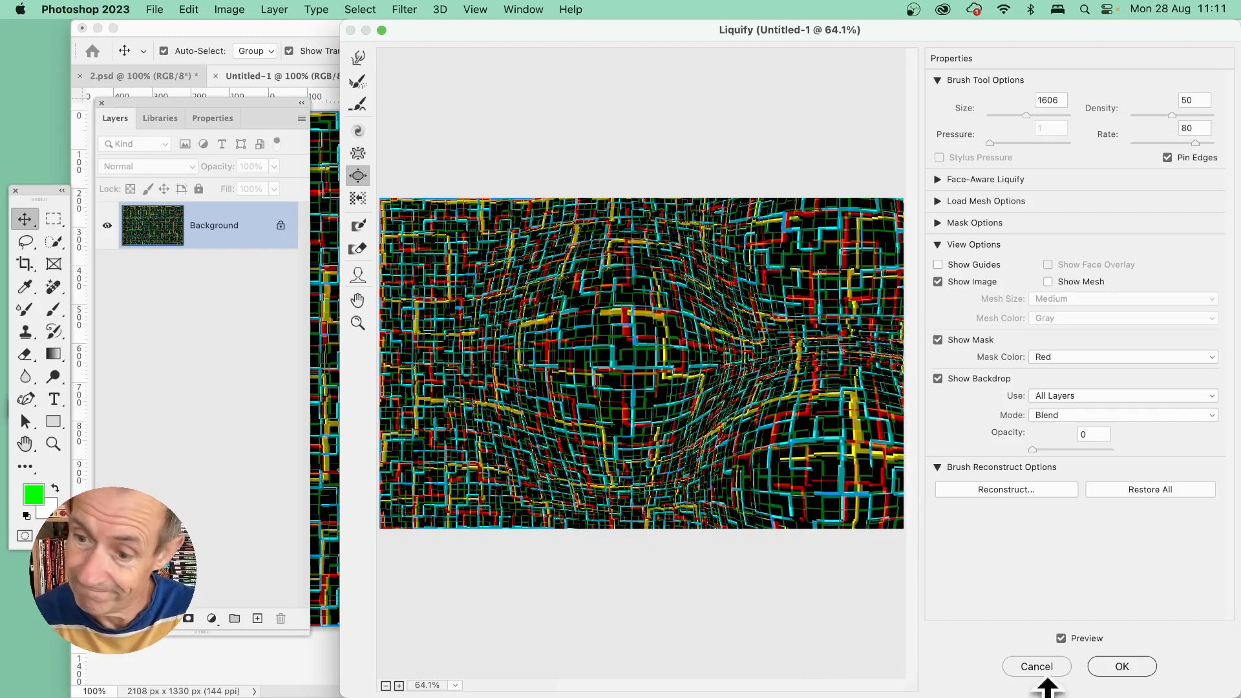
pyautogui.click(1122, 667)
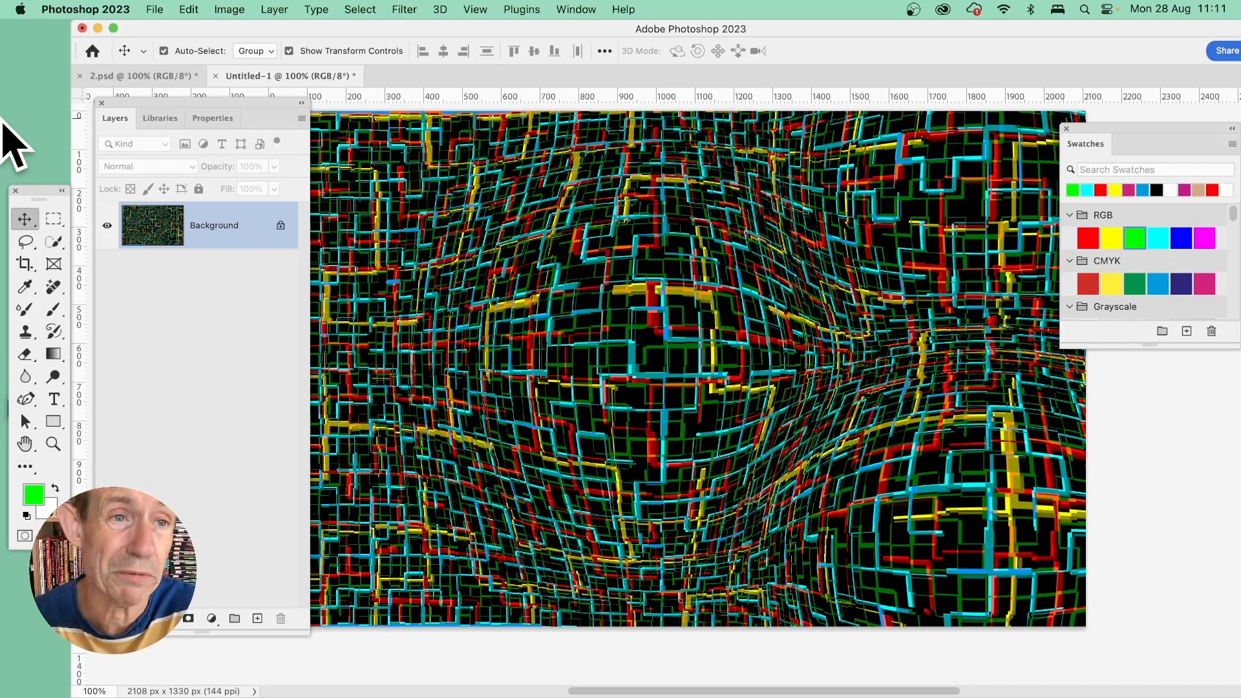
pyautogui.click(227, 9)
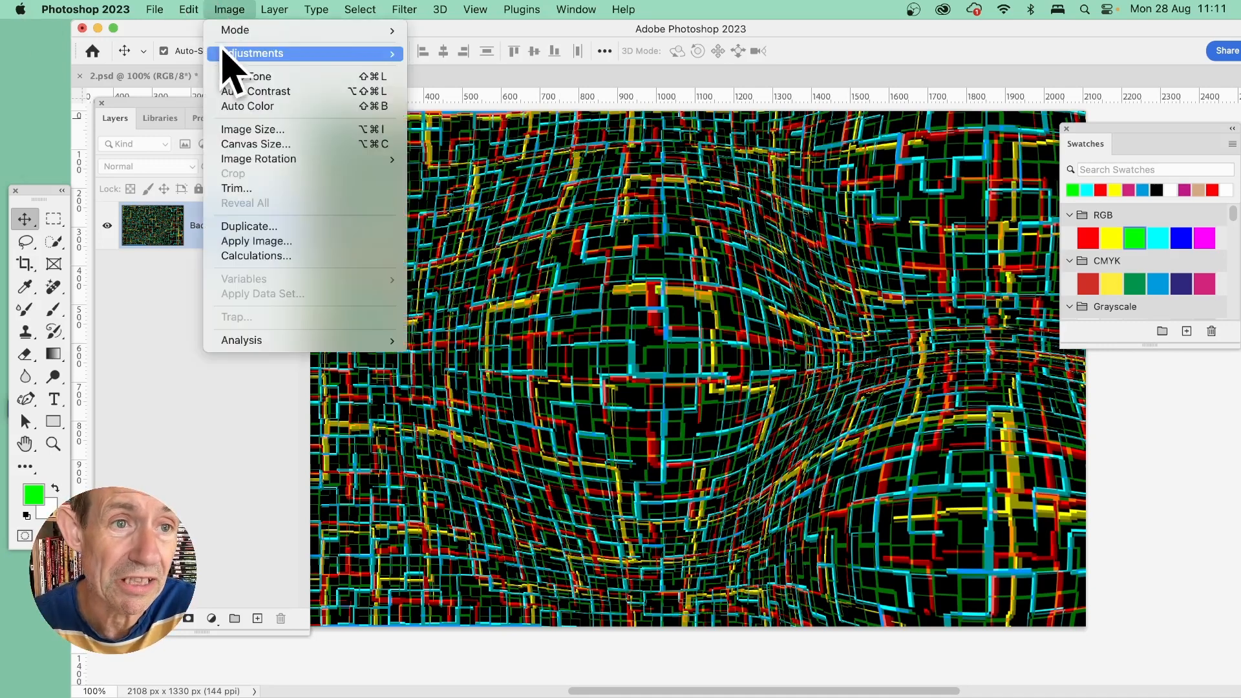
pyautogui.moveTo(223, 49)
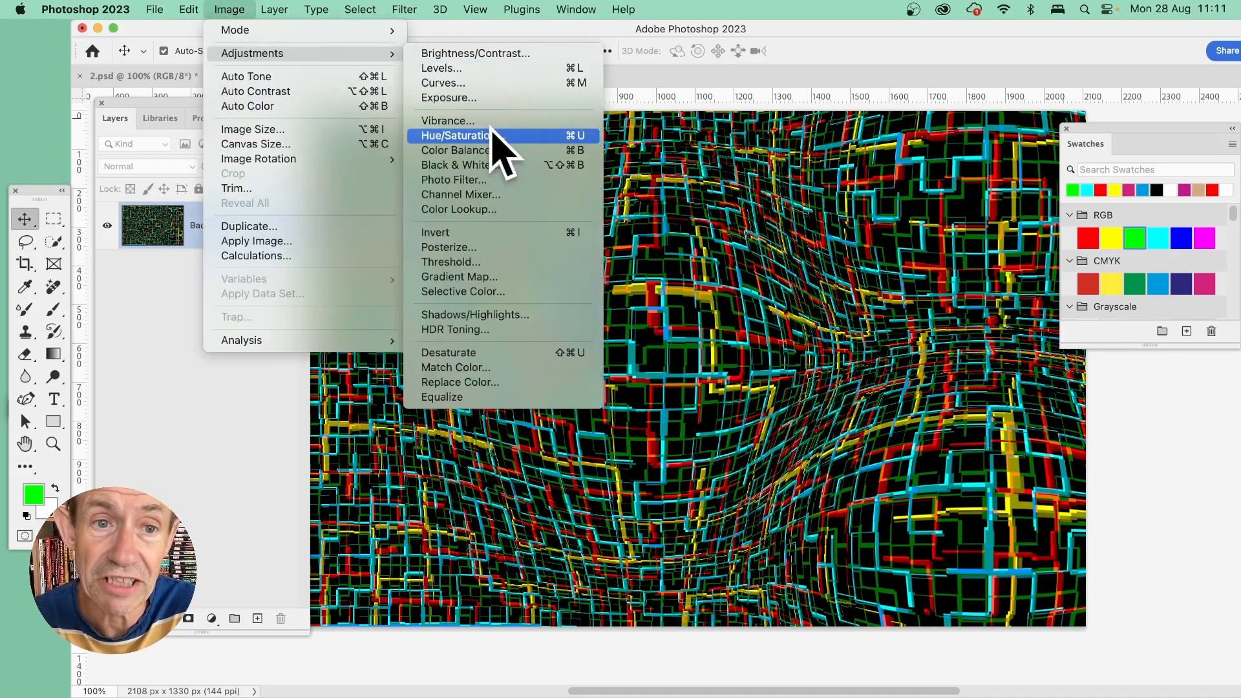
pyautogui.click(812, 205)
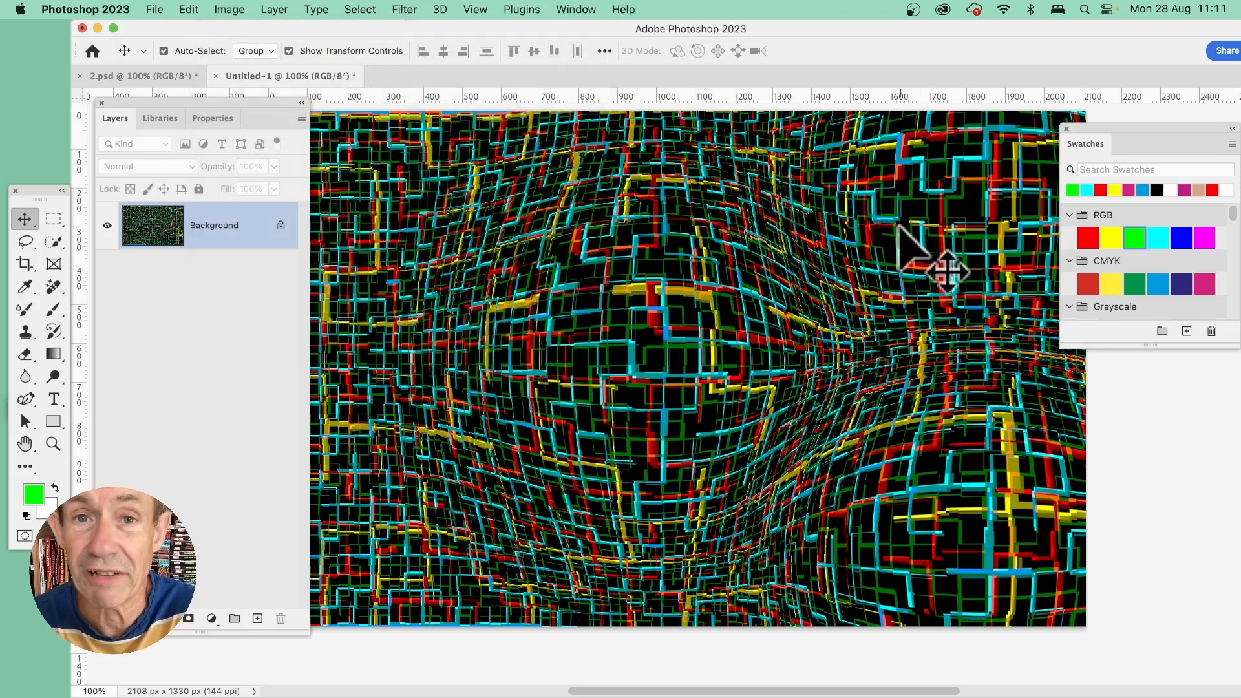